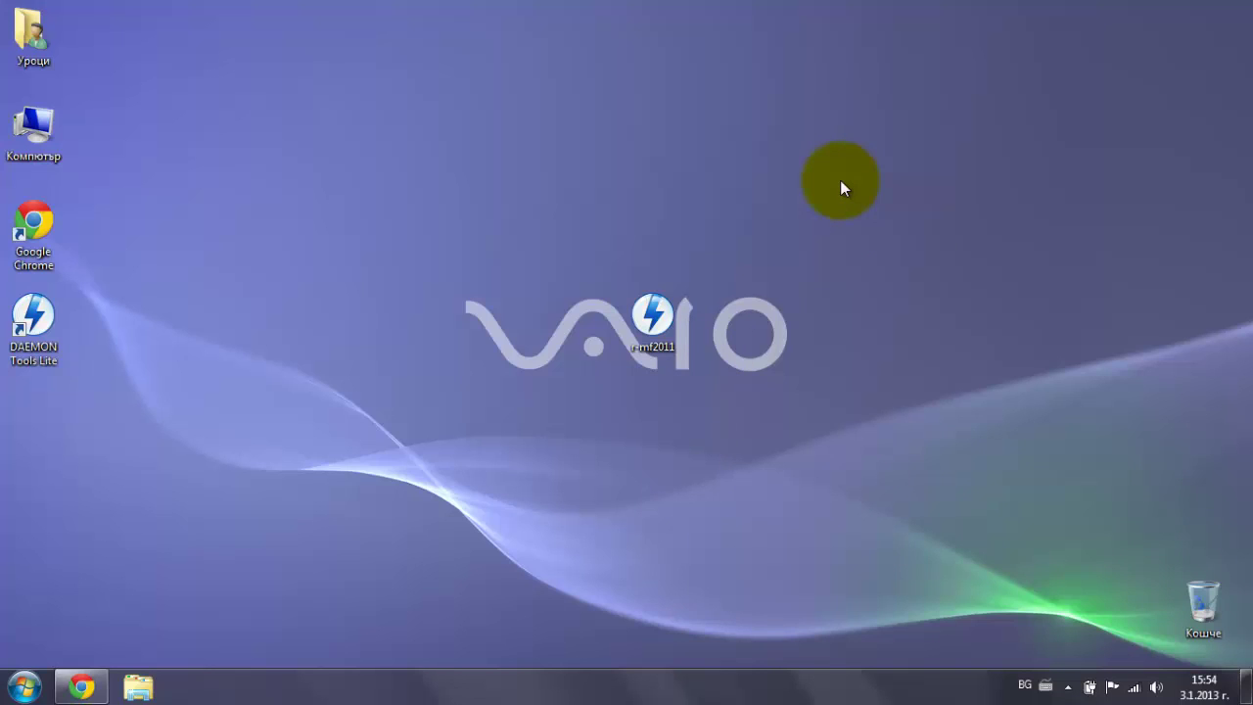
pyautogui.moveTo(663, 319); pyautogui.dragTo(667, 285)
pyautogui.moveTo(656, 243); pyautogui.dragTo(673, 342)
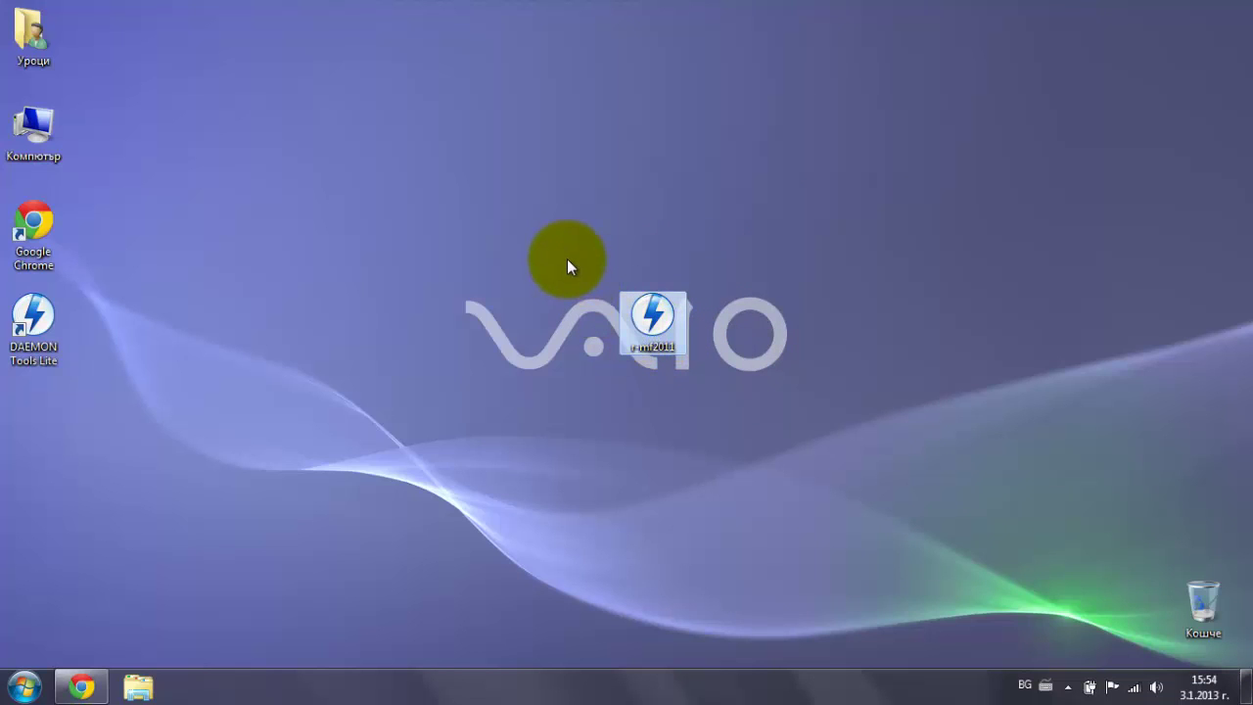
pyautogui.moveTo(581, 268); pyautogui.dragTo(709, 366)
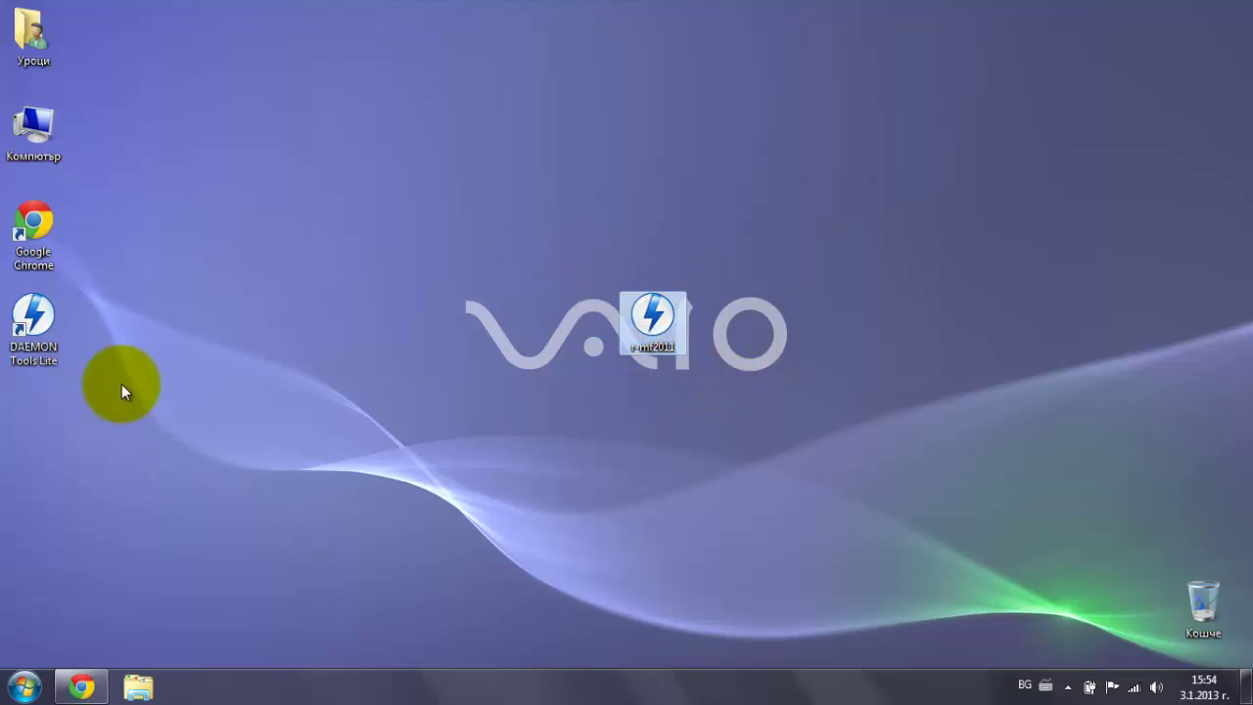
pyautogui.moveTo(768, 266); pyautogui.dragTo(646, 325)
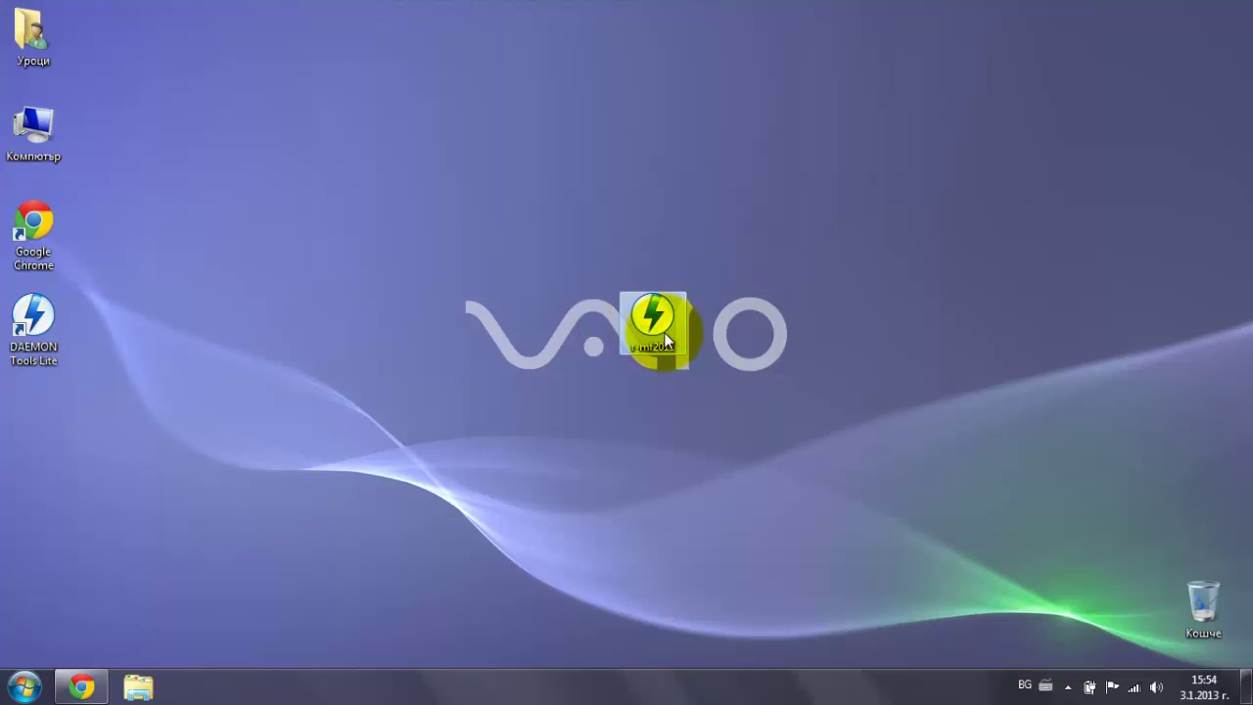
pyautogui.moveTo(665, 334)
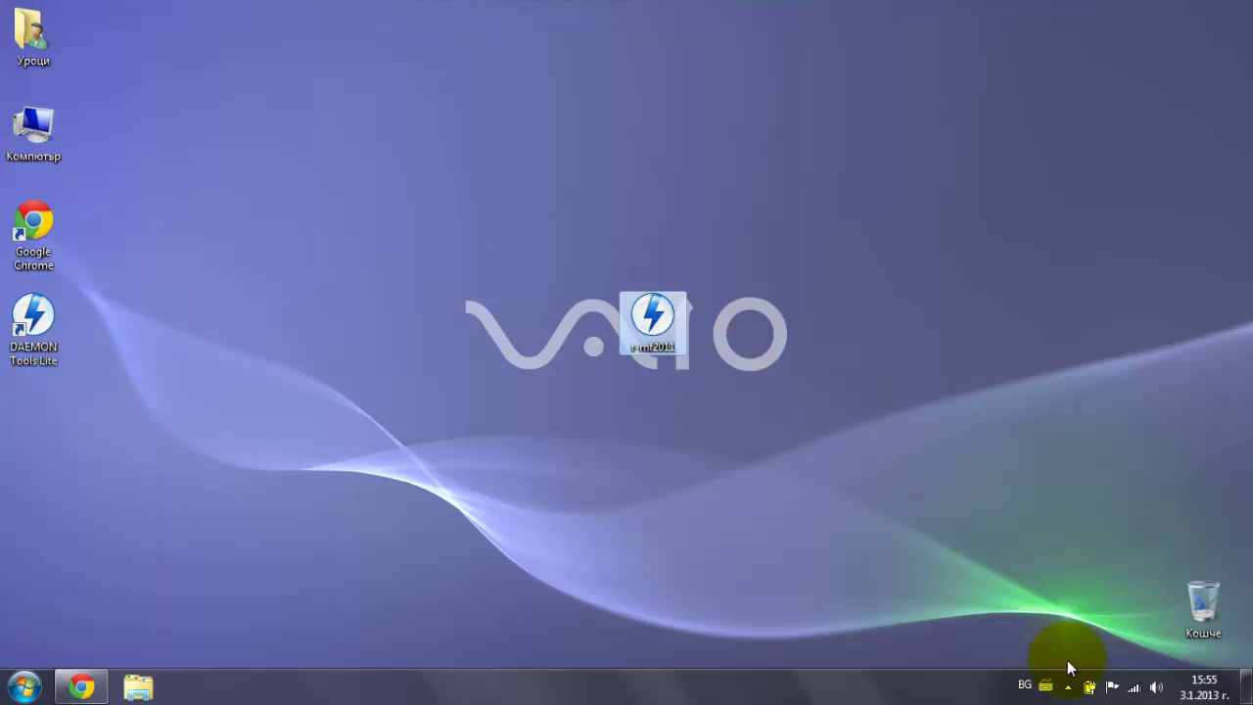
pyautogui.click(571, 218)
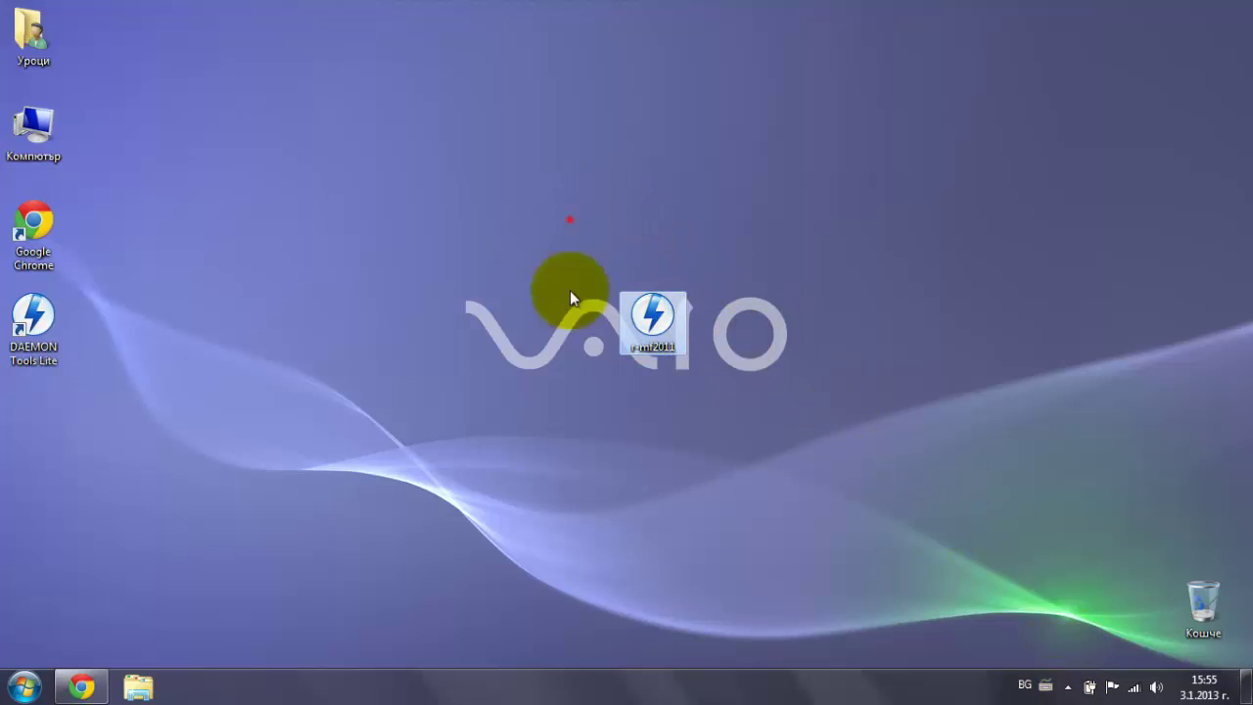
pyautogui.click(692, 397)
pyautogui.moveTo(662, 345)
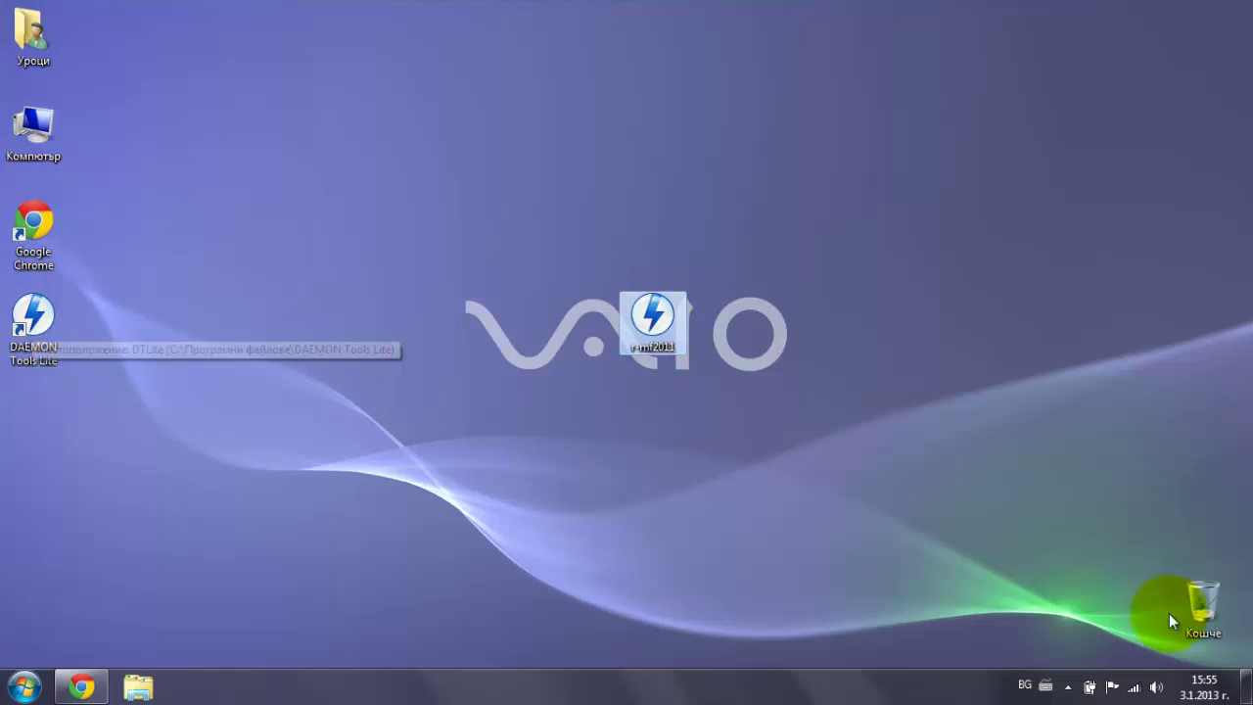
pyautogui.click(1070, 688)
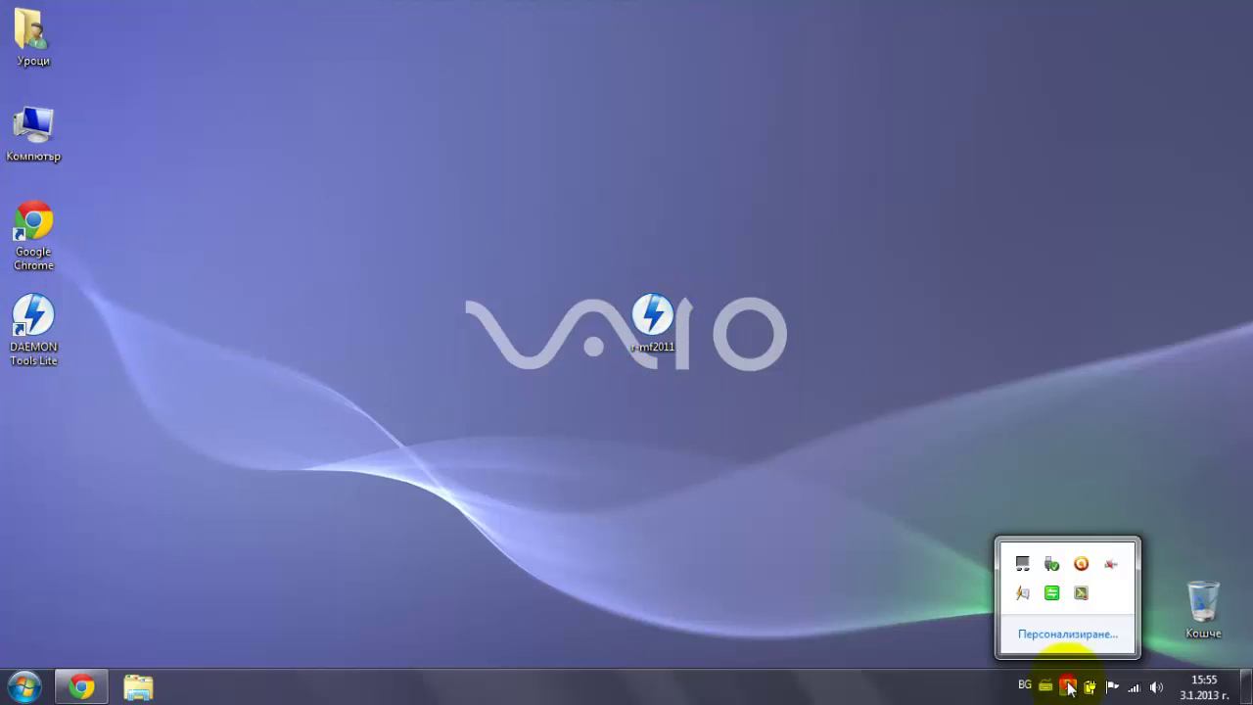
pyautogui.click(47, 428)
# Step: Open DAEMON Tools Lite and add the r-mf2011 ISO file from the desktop to the image catalog
pyautogui.doubleClick(31, 345)
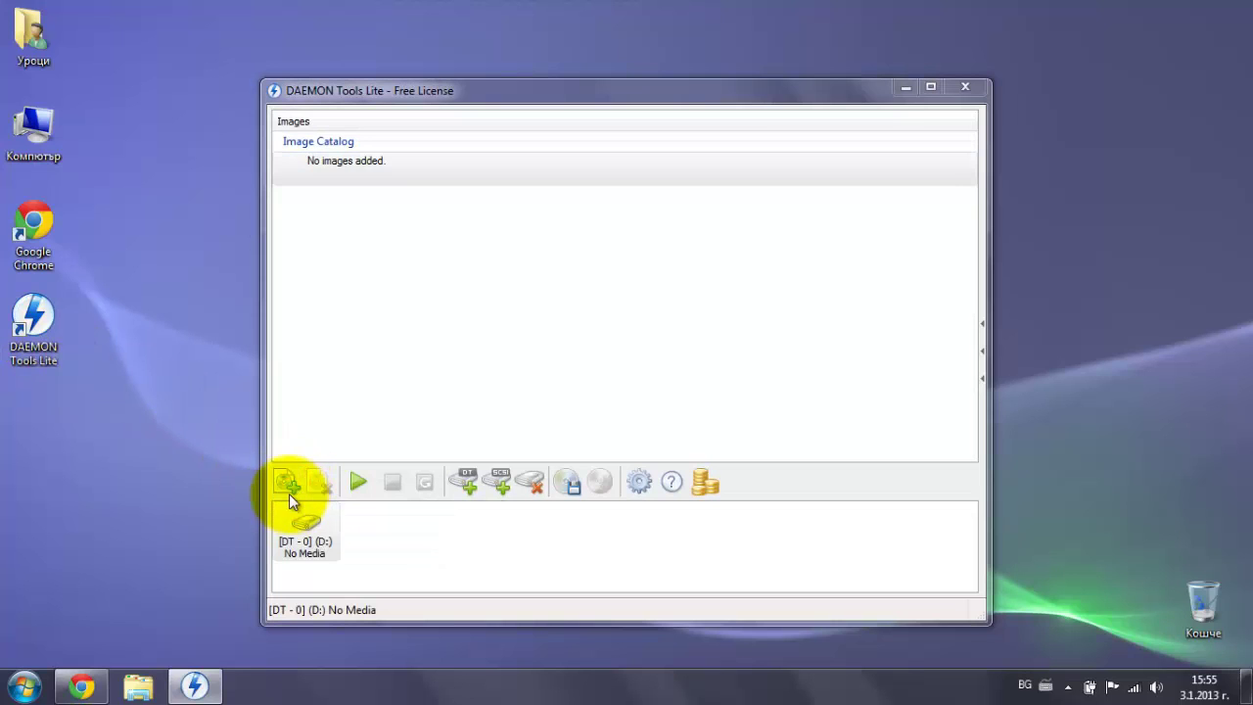
pyautogui.click(287, 482)
pyautogui.click(425, 293)
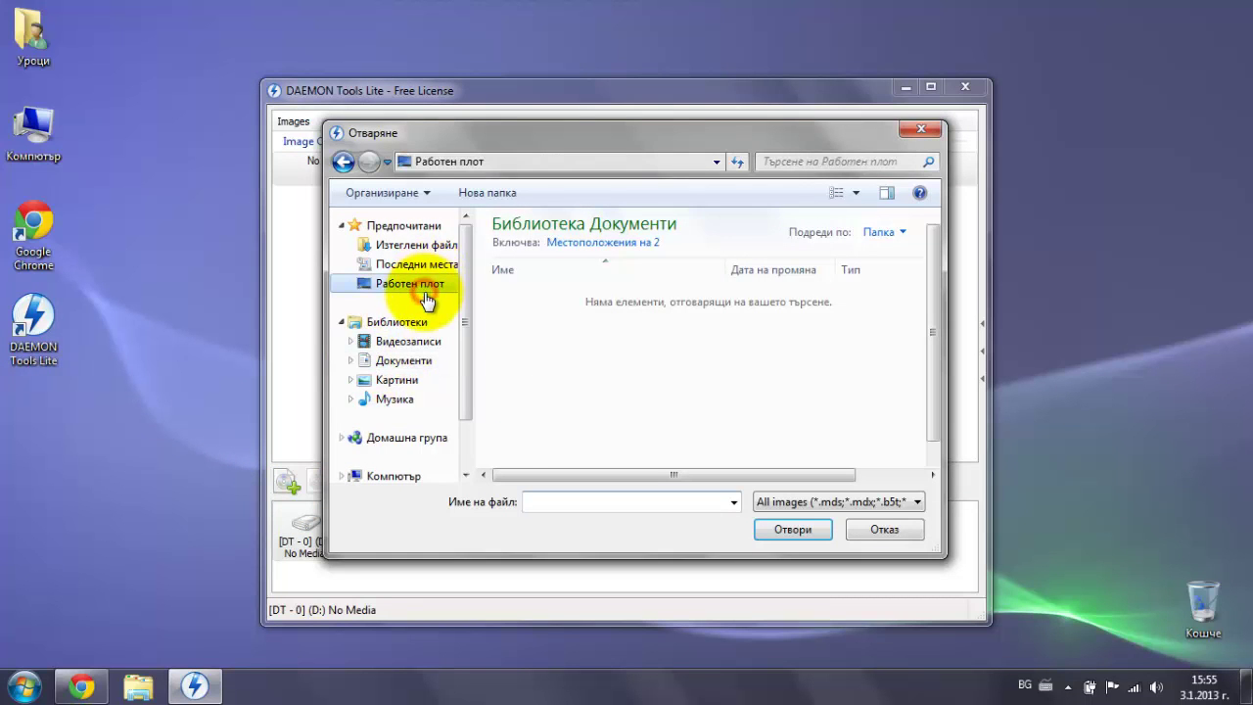
pyautogui.scroll(-3, 836, 331)
pyautogui.click(600, 447)
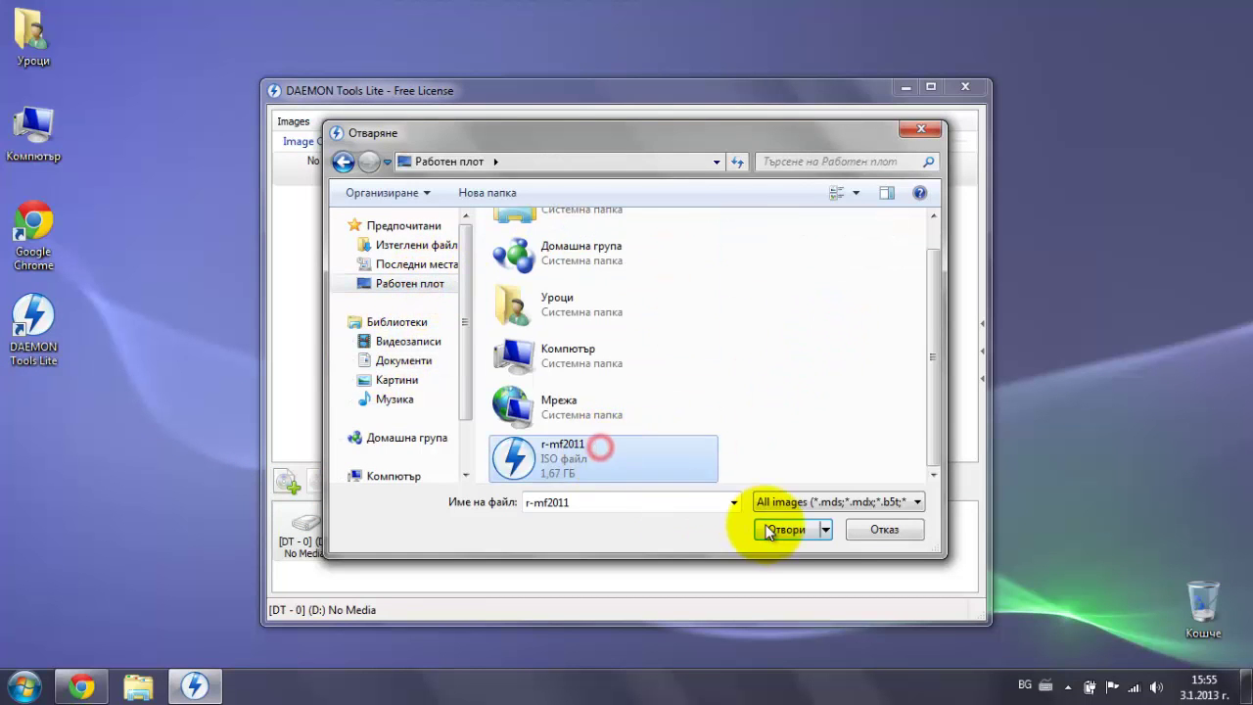
pyautogui.click(769, 529)
# Step: Mount the r-mf2011.iso image on virtual drive D: and close the DAEMON Tools Lite window
pyautogui.moveTo(647, 90); pyautogui.dragTo(866, 37)
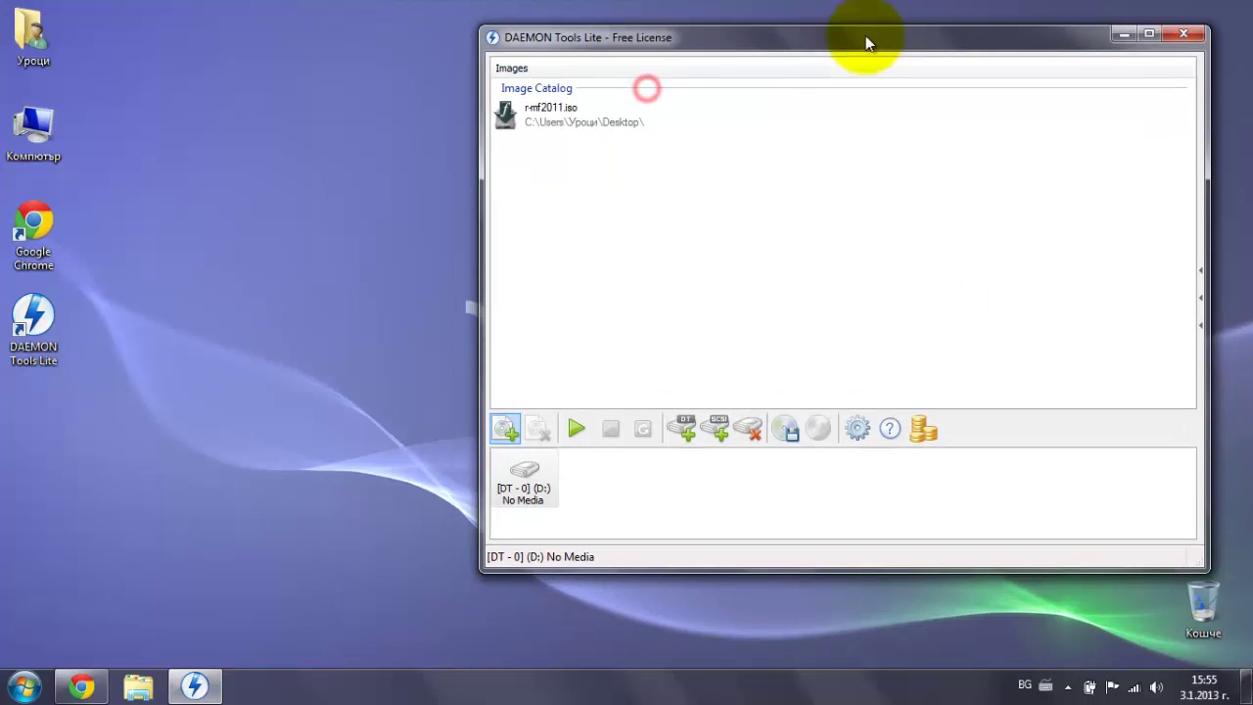
pyautogui.click(557, 113)
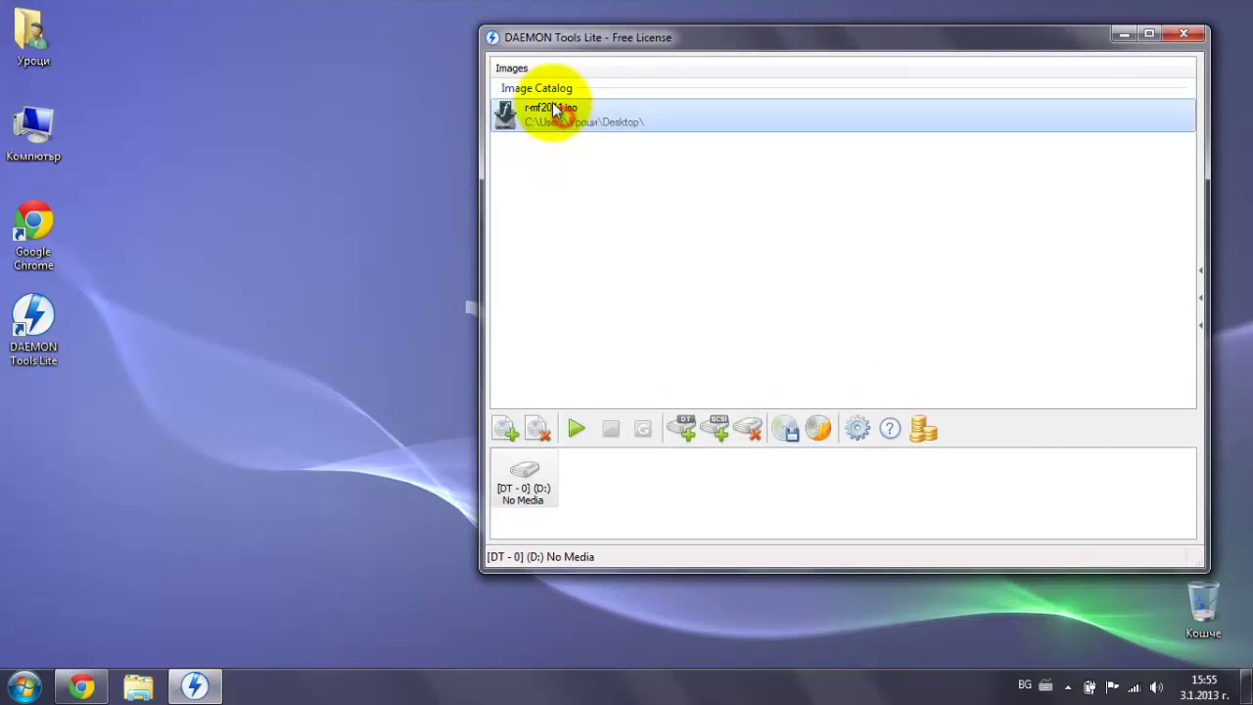
pyautogui.click(587, 431)
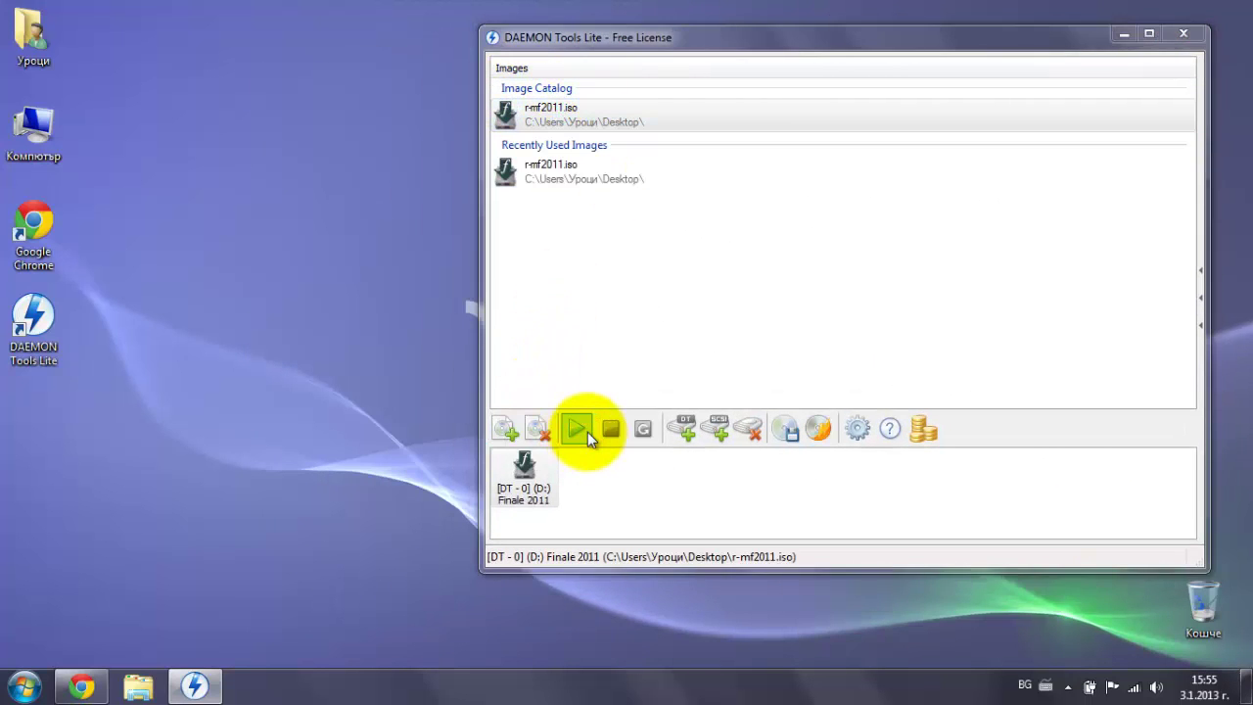
pyautogui.click(1188, 38)
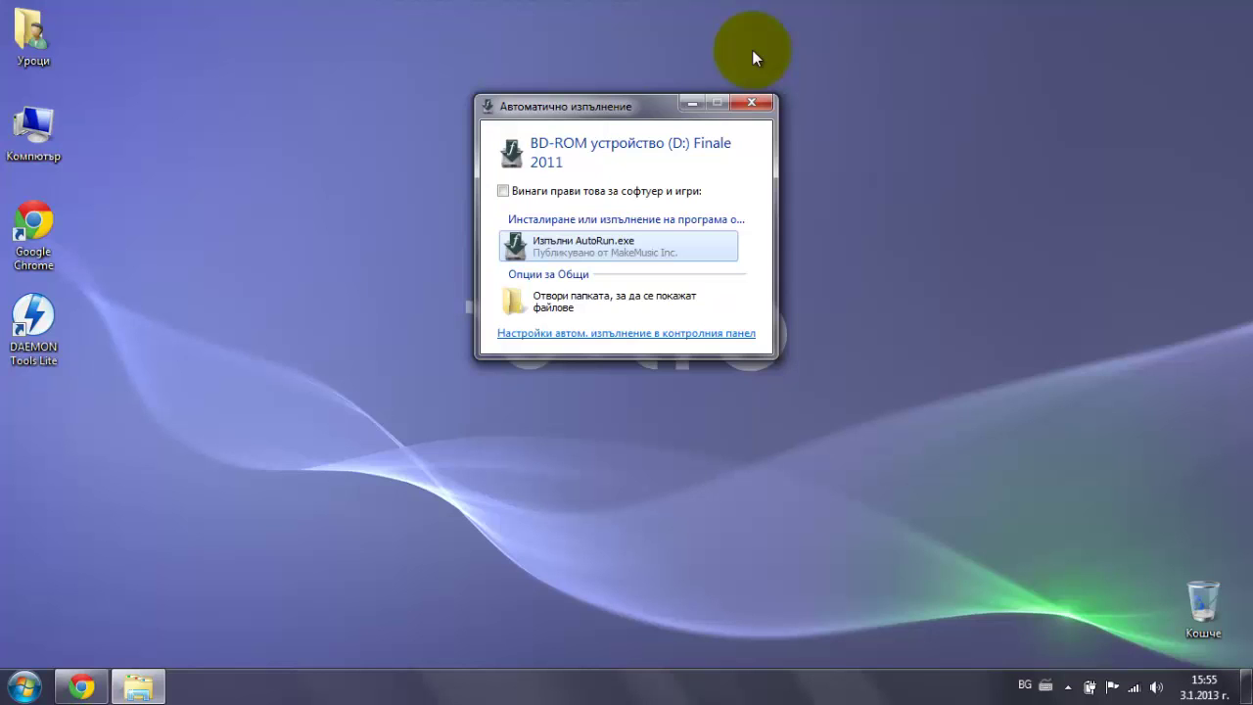
# Step: Run AutoRun.exe from the mounted Finale 2011 disc and launch the Finale 2011 Suite installer
pyautogui.moveTo(610, 111); pyautogui.dragTo(629, 127)
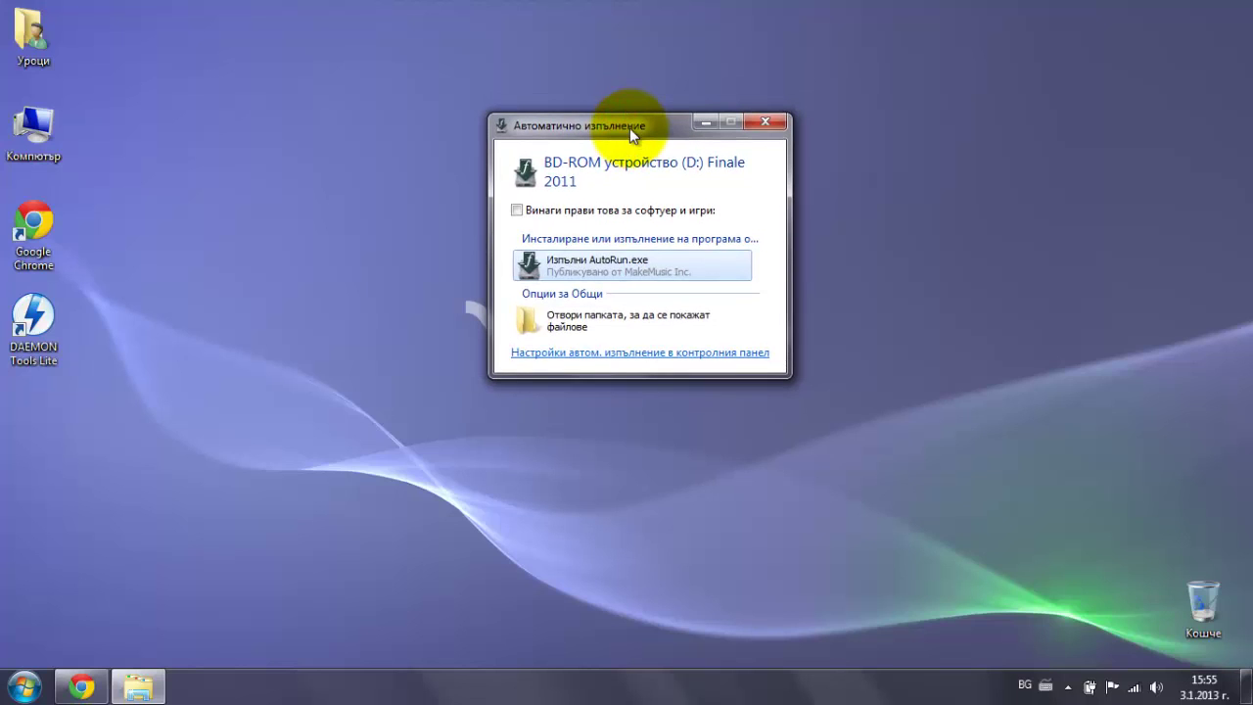
pyautogui.click(589, 281)
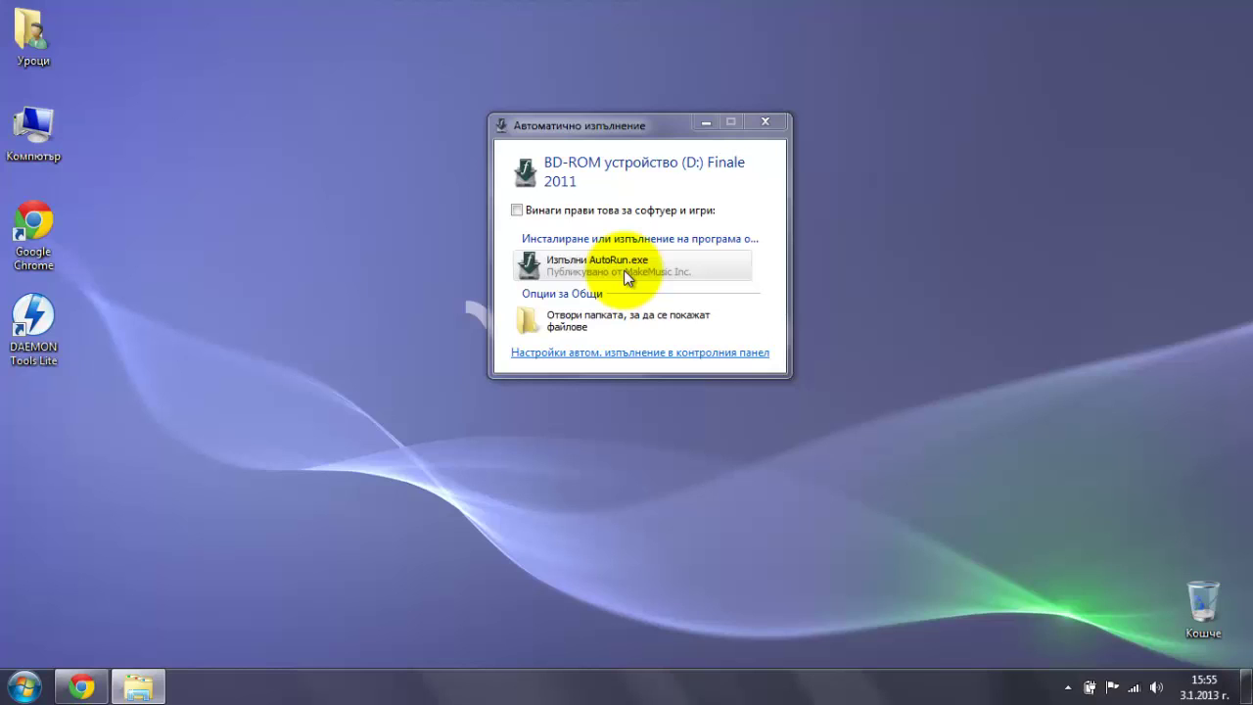
pyautogui.click(729, 310)
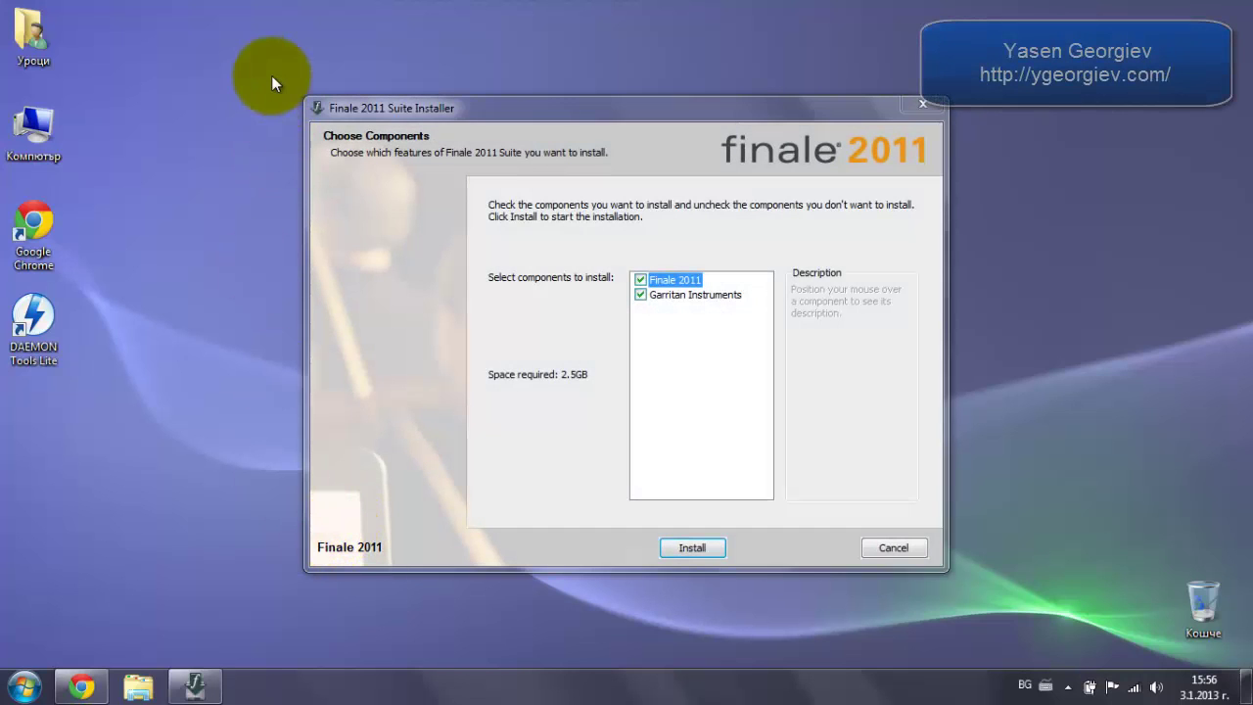
pyautogui.moveTo(271, 75); pyautogui.dragTo(1028, 598)
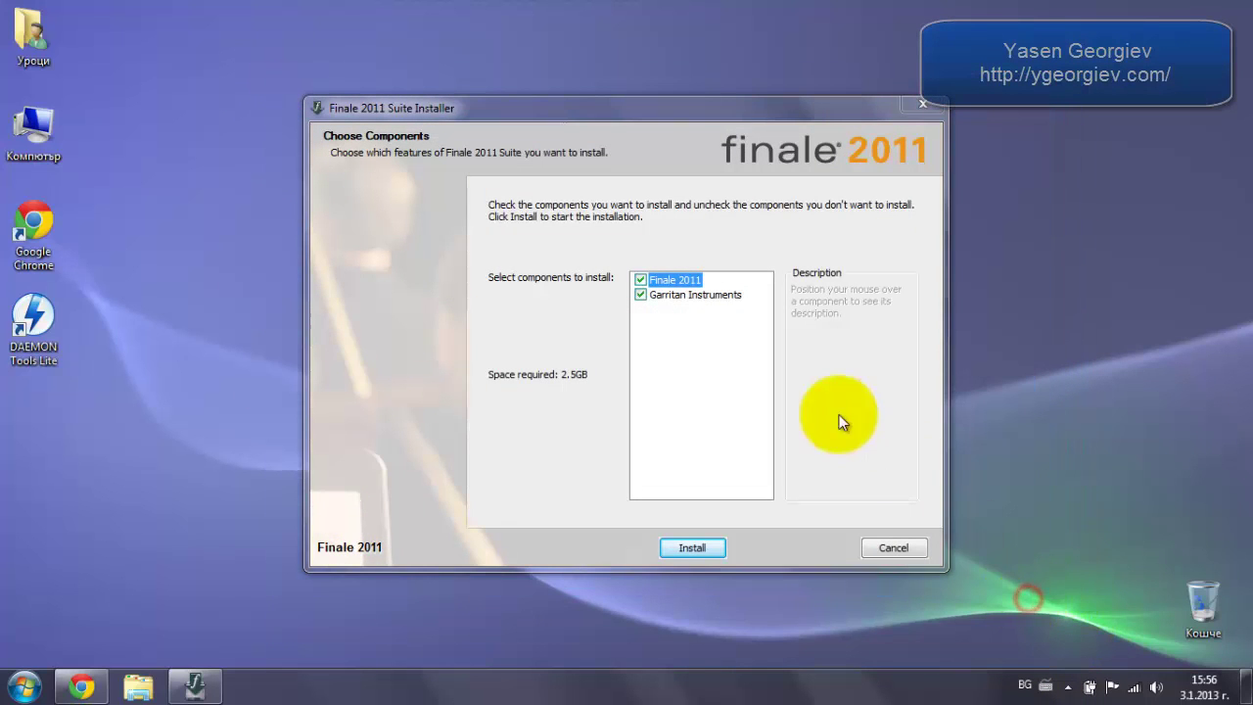
pyautogui.click(642, 295)
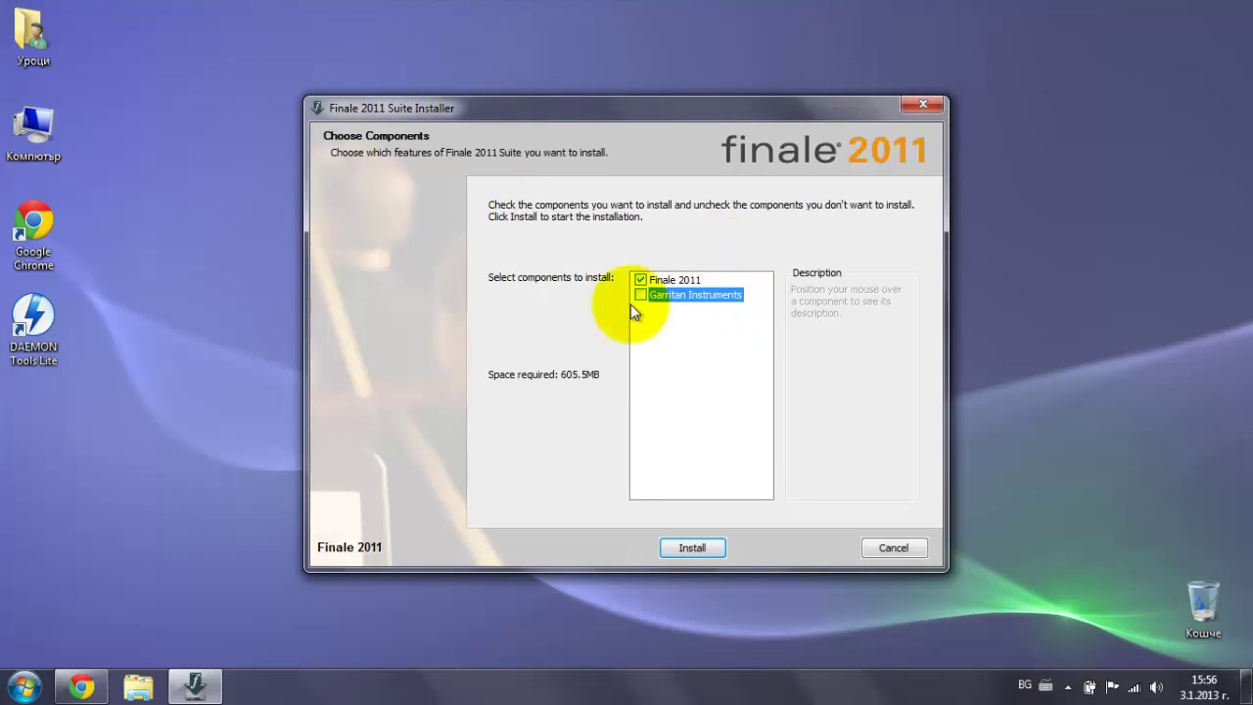
pyautogui.click(640, 294)
pyautogui.click(641, 280)
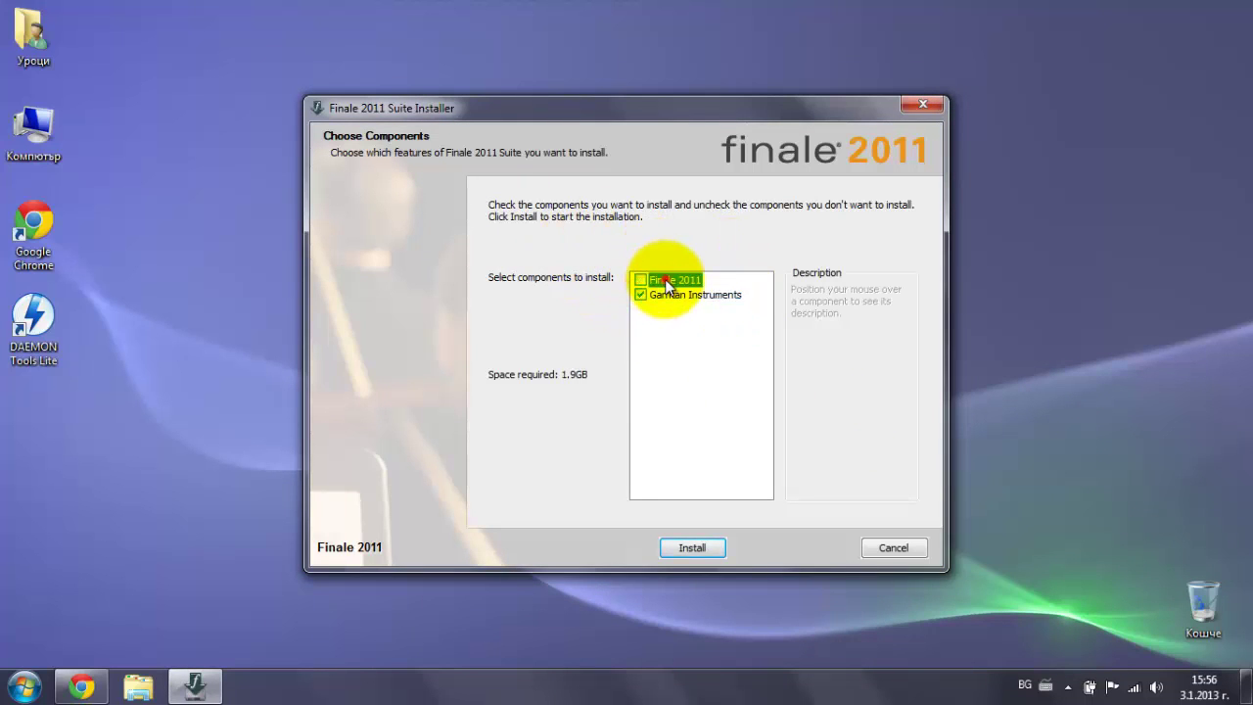
pyautogui.click(665, 282)
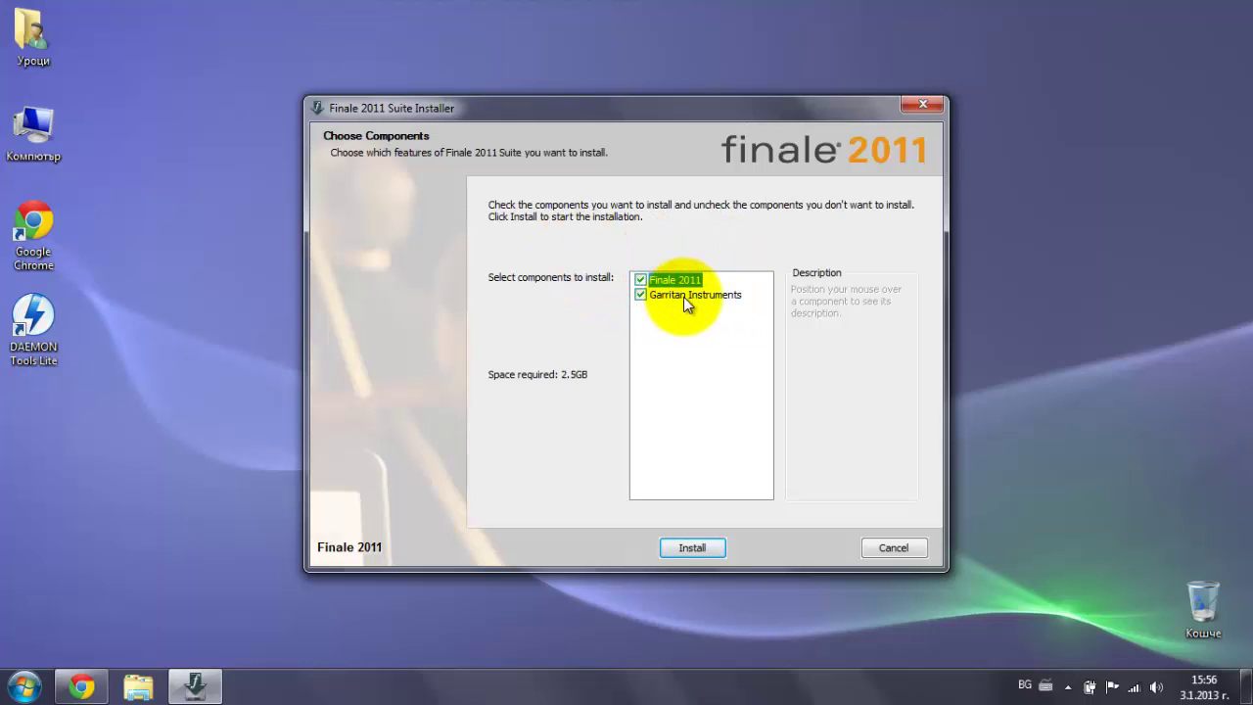
pyautogui.click(683, 296)
pyautogui.click(646, 295)
pyautogui.click(640, 294)
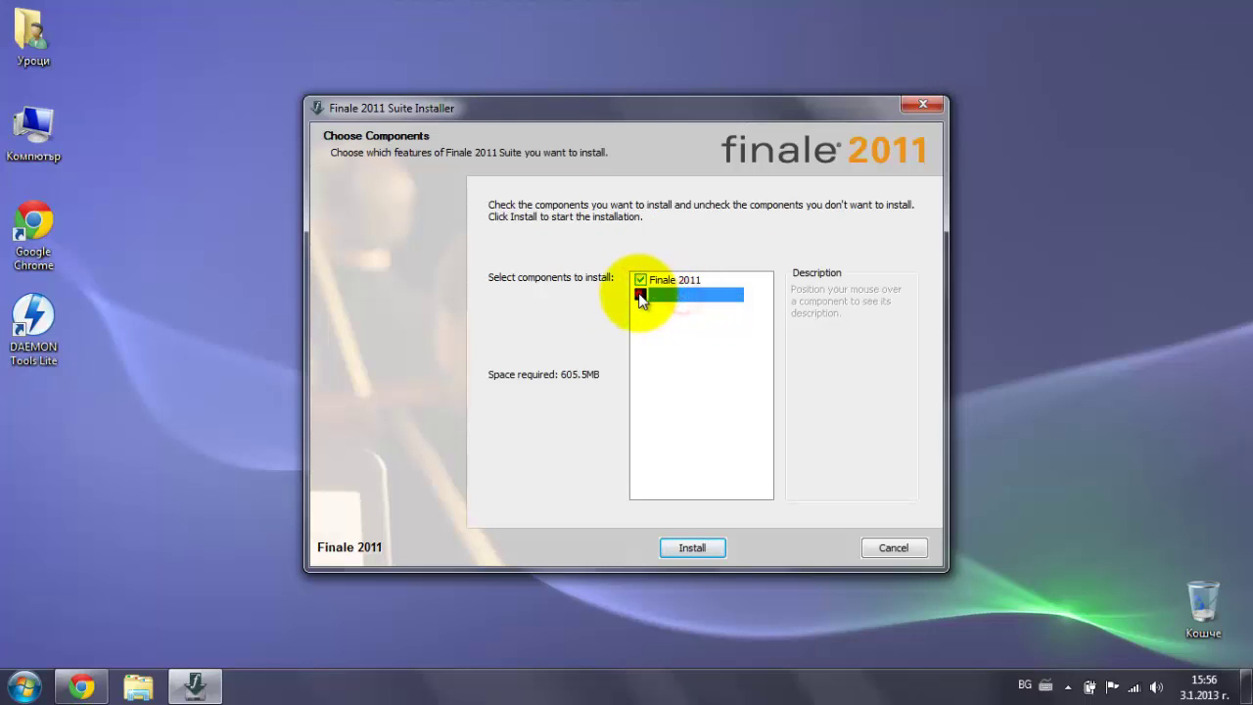
pyautogui.click(638, 292)
pyautogui.click(639, 292)
pyautogui.click(639, 294)
pyautogui.click(639, 292)
pyautogui.click(639, 293)
pyautogui.click(638, 293)
pyautogui.click(638, 292)
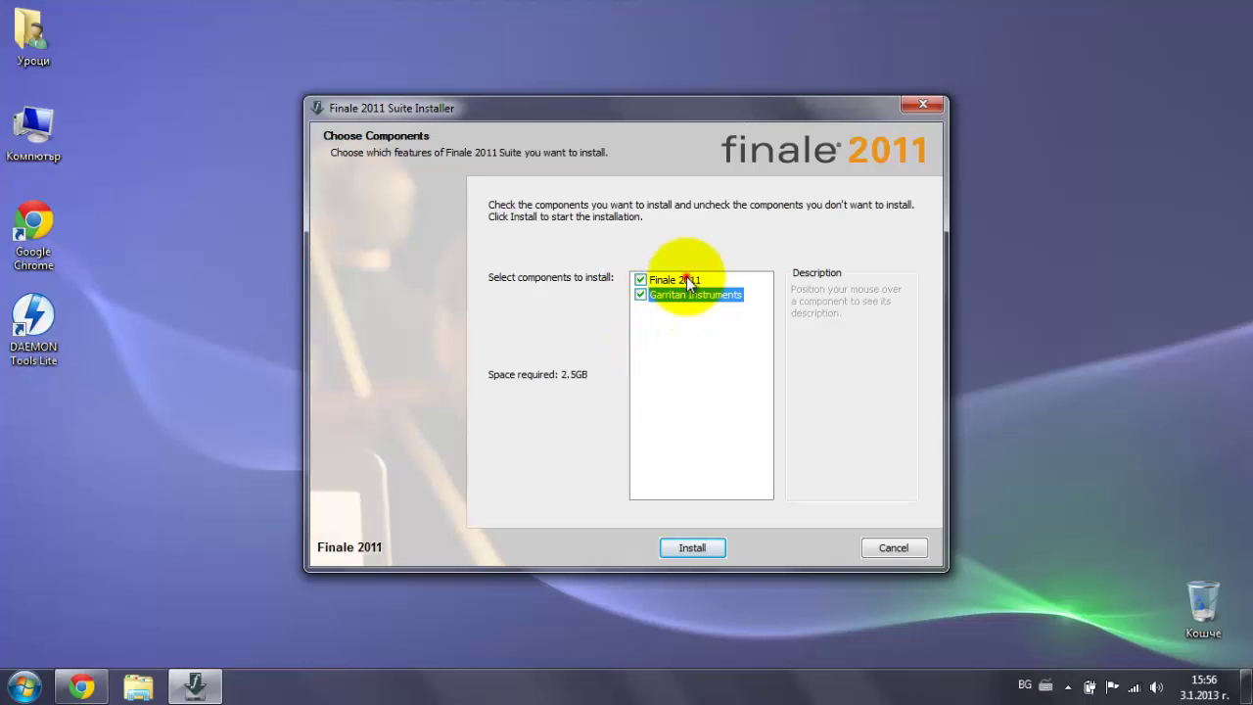
pyautogui.click(689, 281)
pyautogui.click(639, 281)
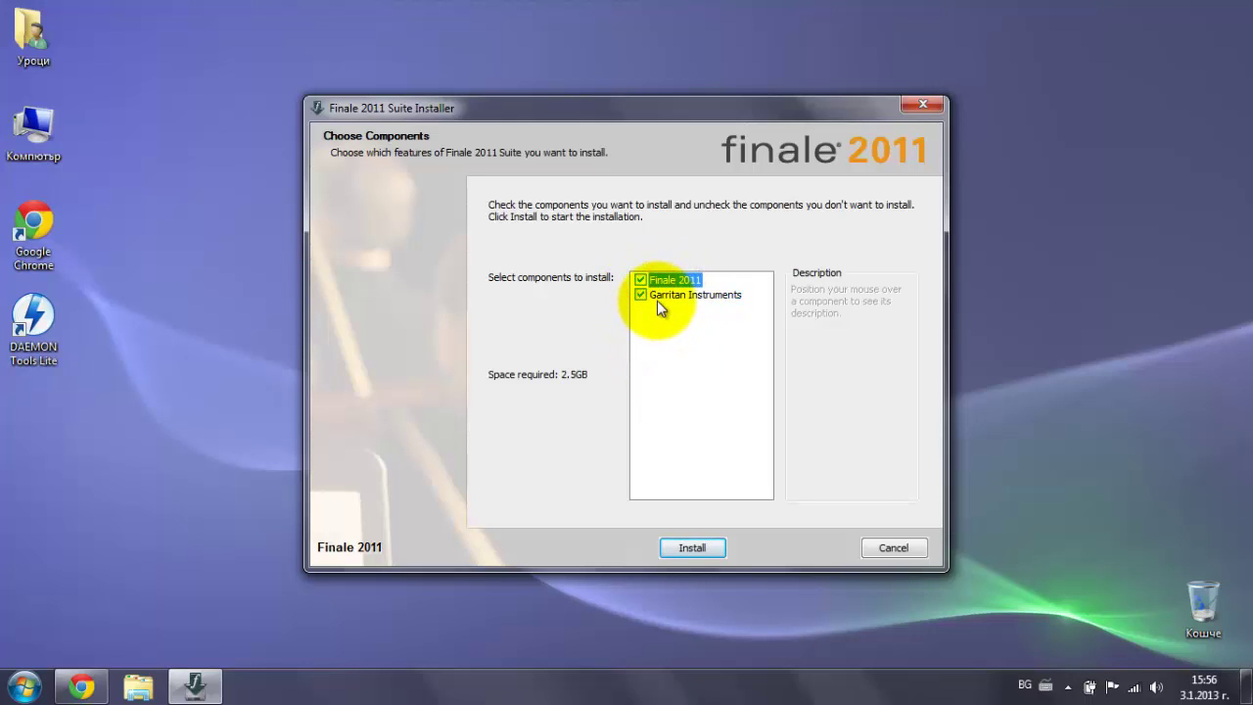
pyautogui.click(657, 299)
pyautogui.click(645, 295)
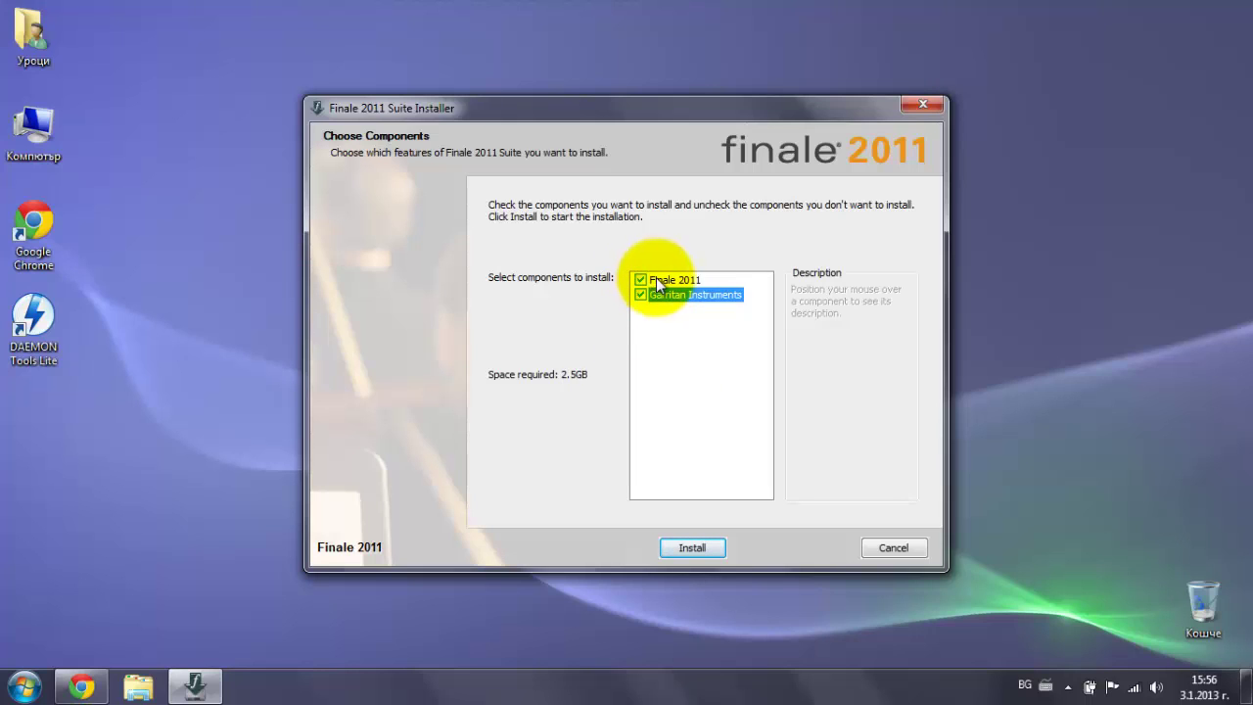
pyautogui.click(654, 281)
pyautogui.click(653, 282)
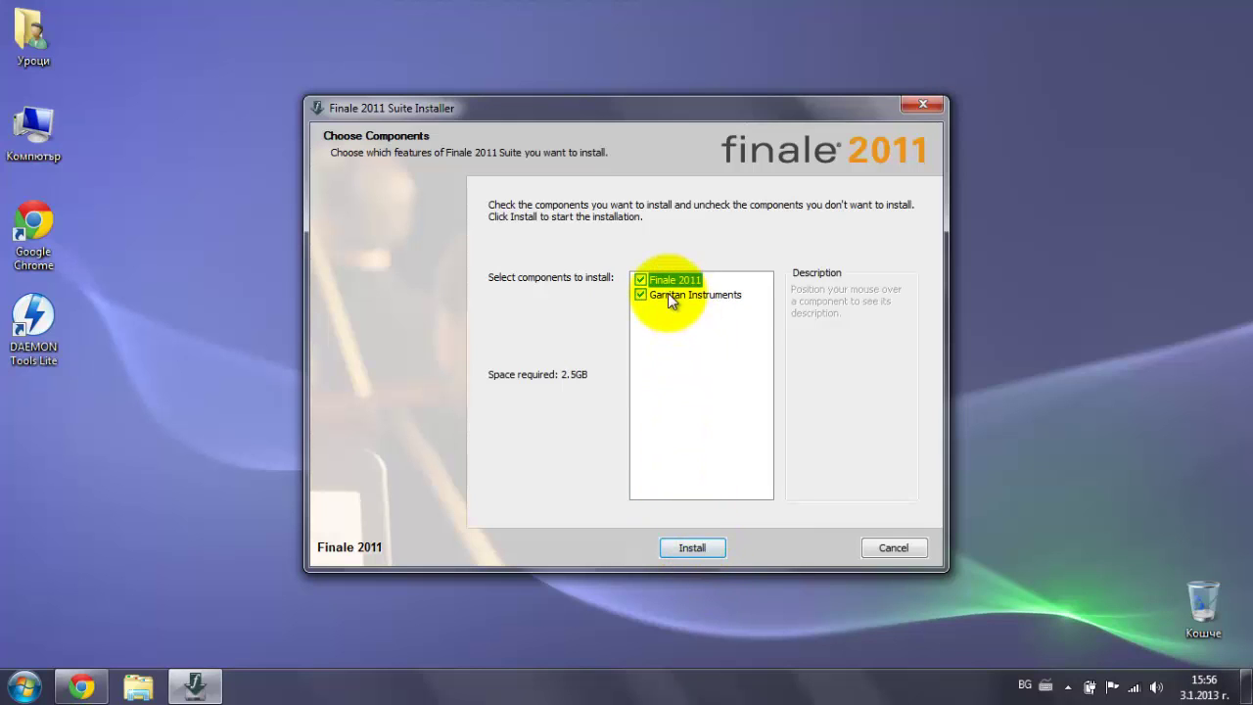
pyautogui.click(642, 280)
pyautogui.click(643, 280)
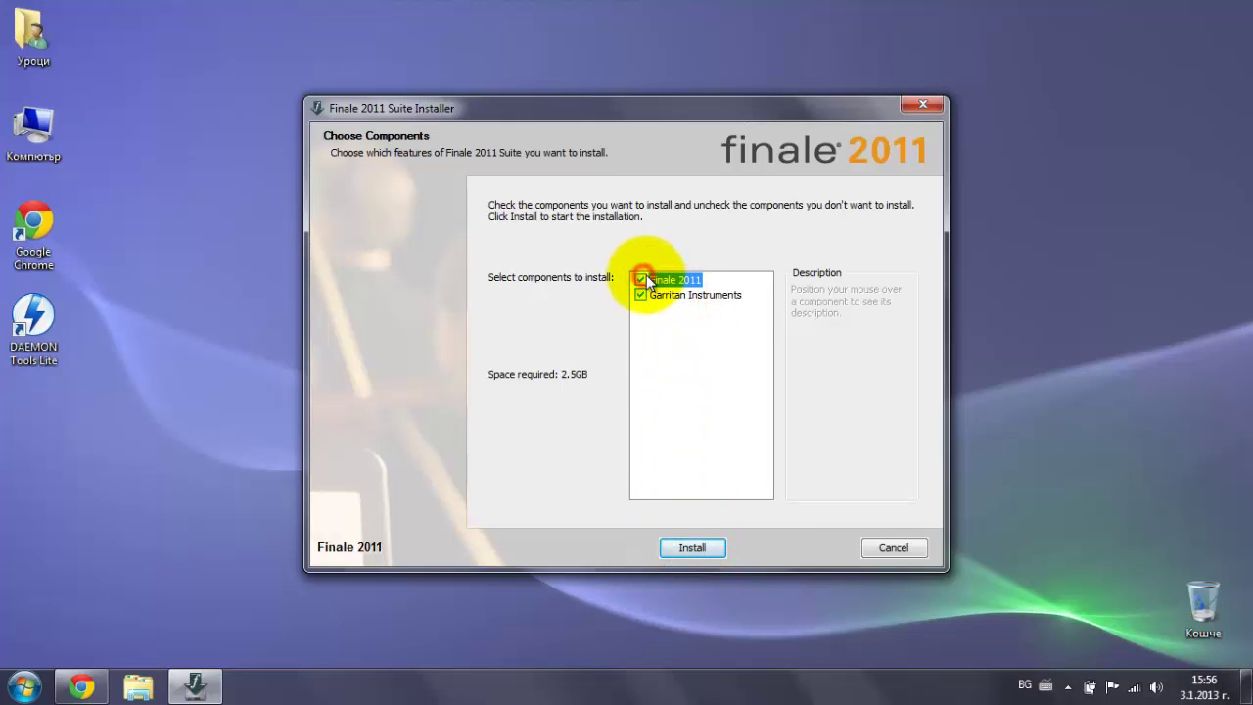
# Step: Start installing Finale 2011 and Garritan Instruments, and accept the license agreement in the Finale 2011 setup wizard
pyautogui.click(692, 548)
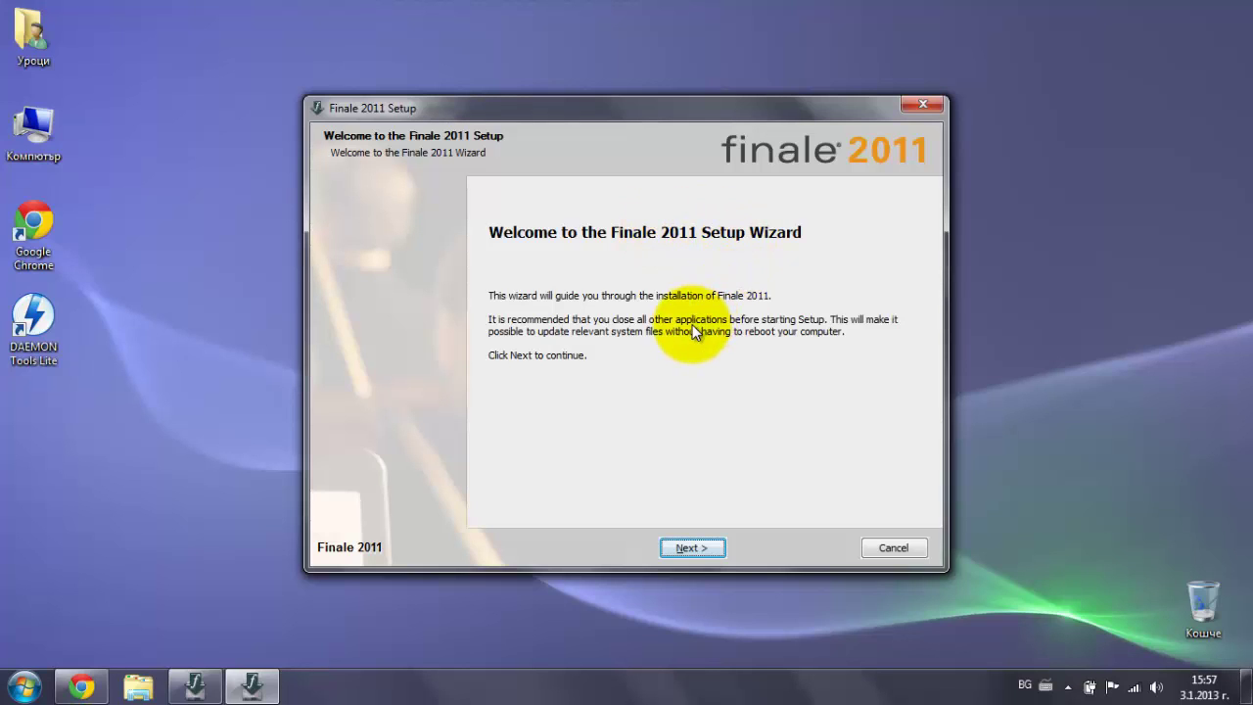
pyautogui.click(690, 548)
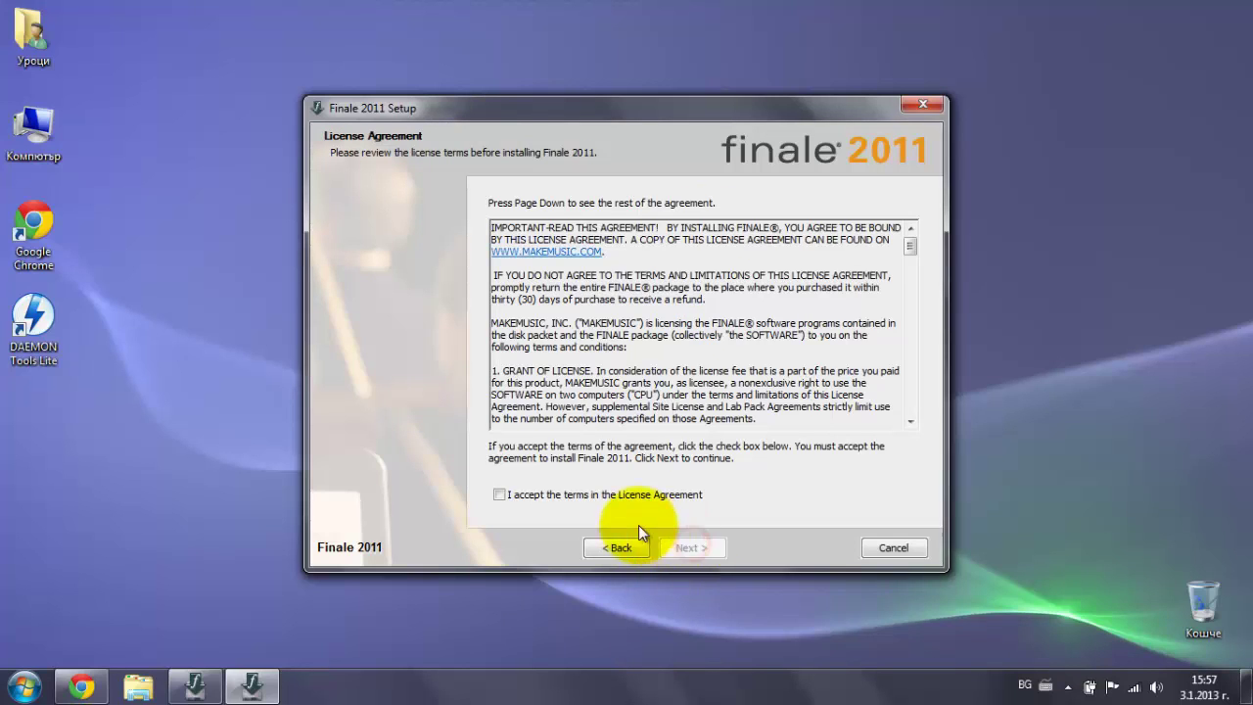
pyautogui.click(500, 494)
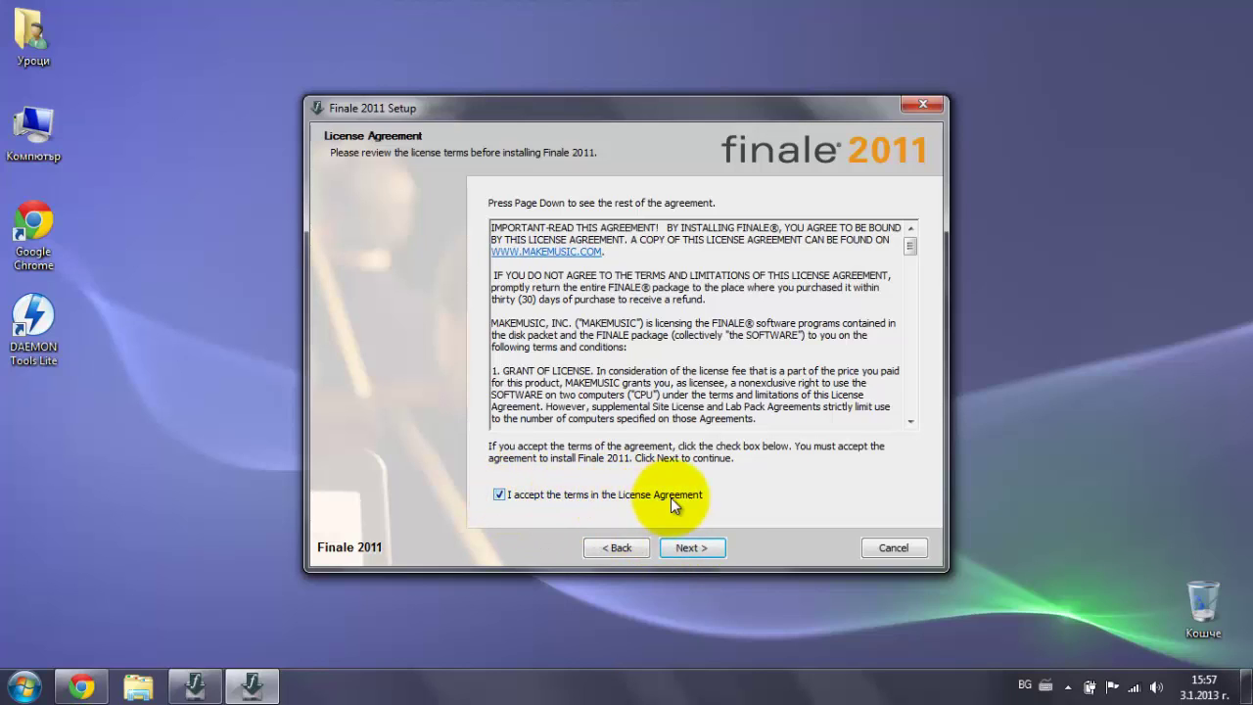
pyautogui.click(705, 552)
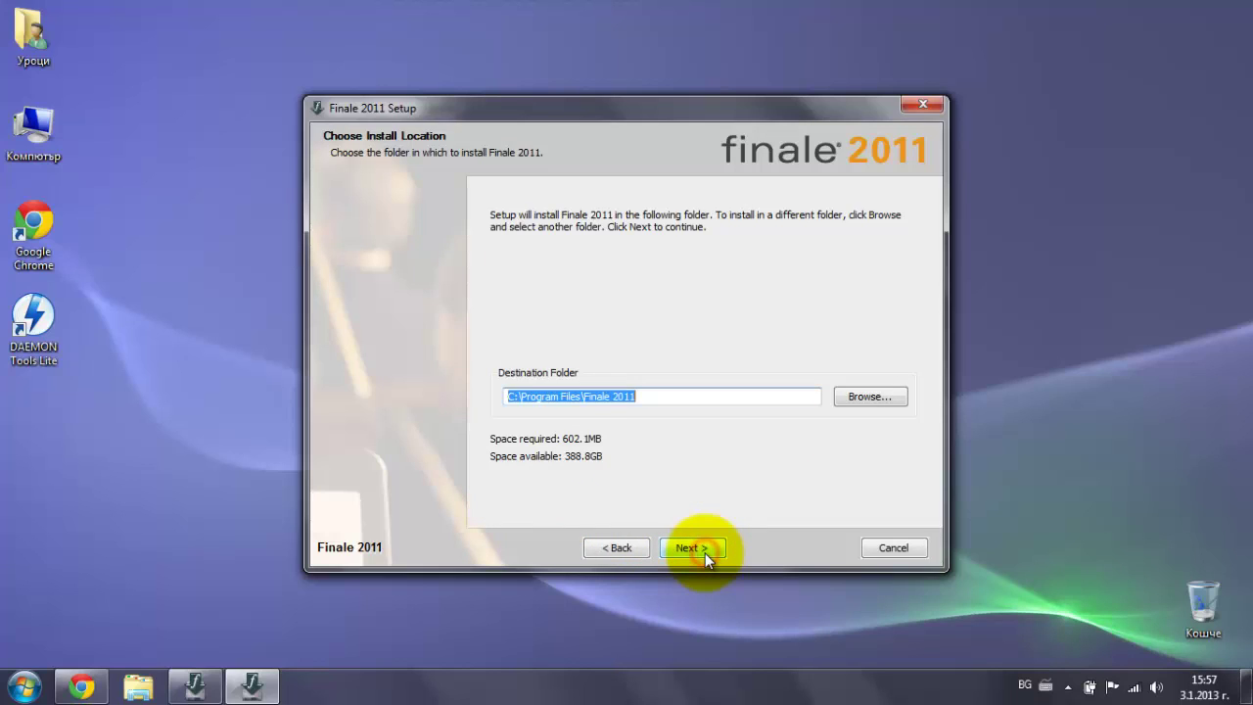
# Step: Keep C:\Program Files\Finale 2011 as the destination folder and choose the Typical install type
pyautogui.click(510, 397)
pyautogui.click(688, 396)
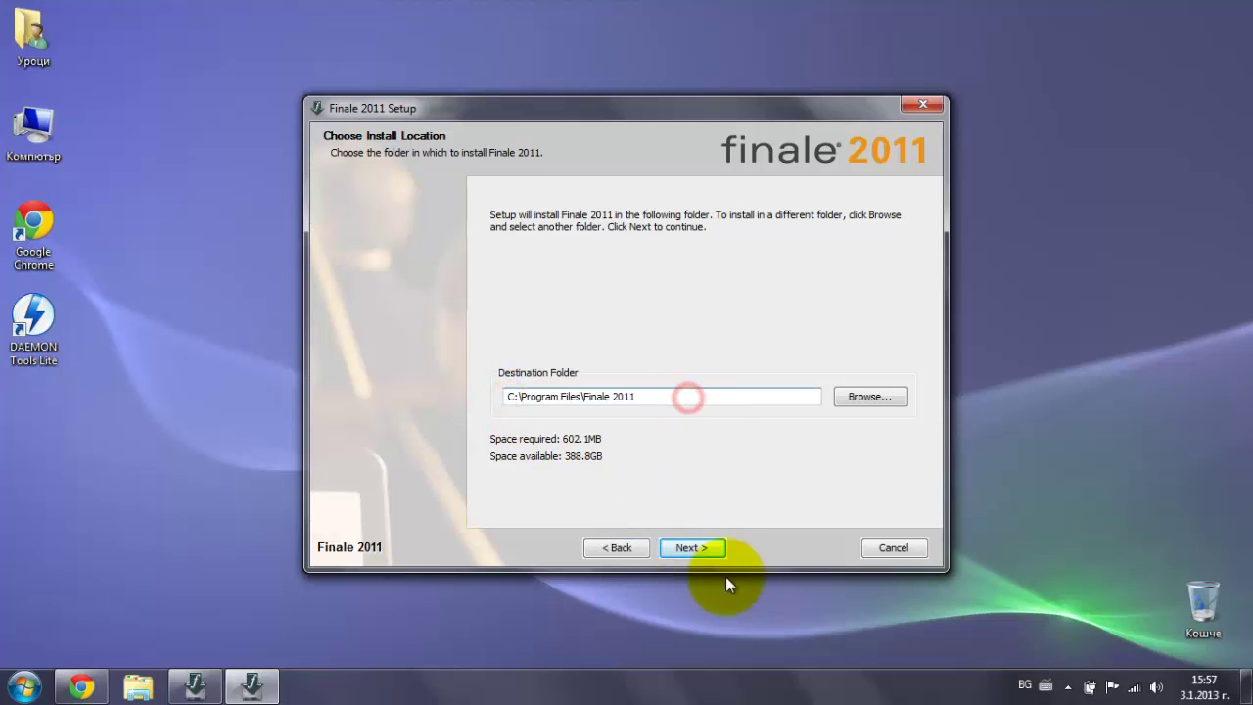
pyautogui.click(704, 551)
pyautogui.click(738, 256)
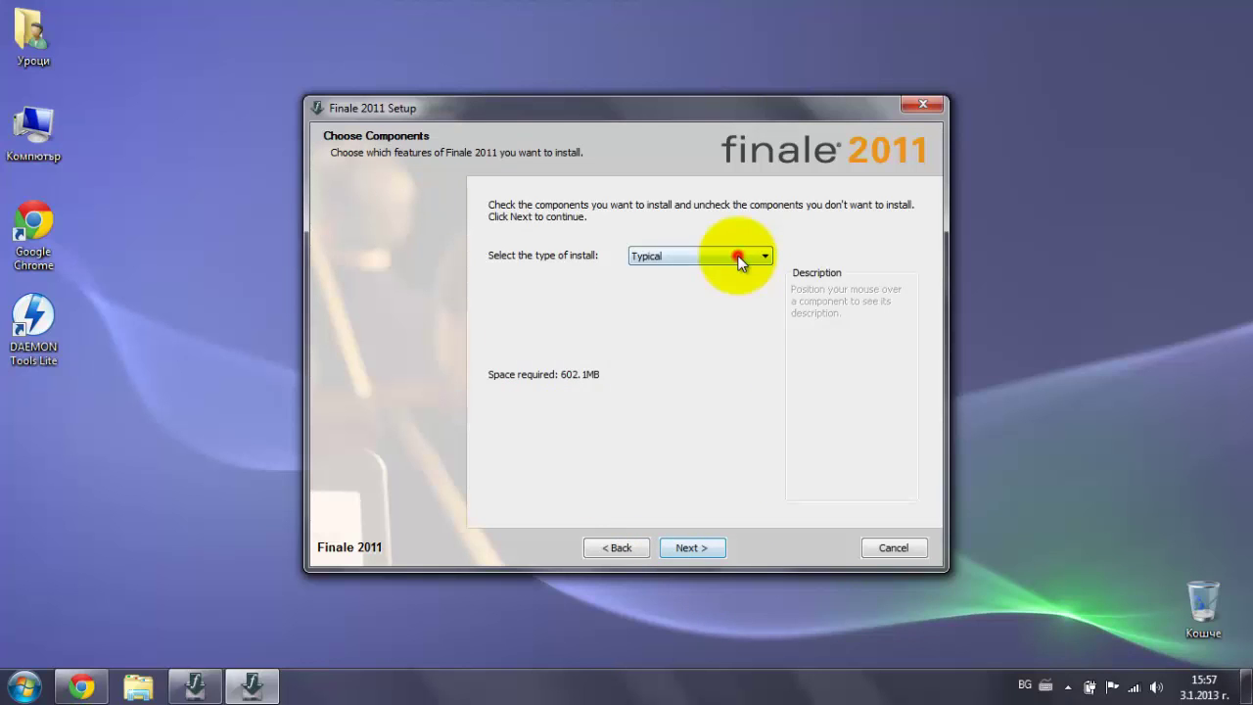
pyautogui.click(726, 270)
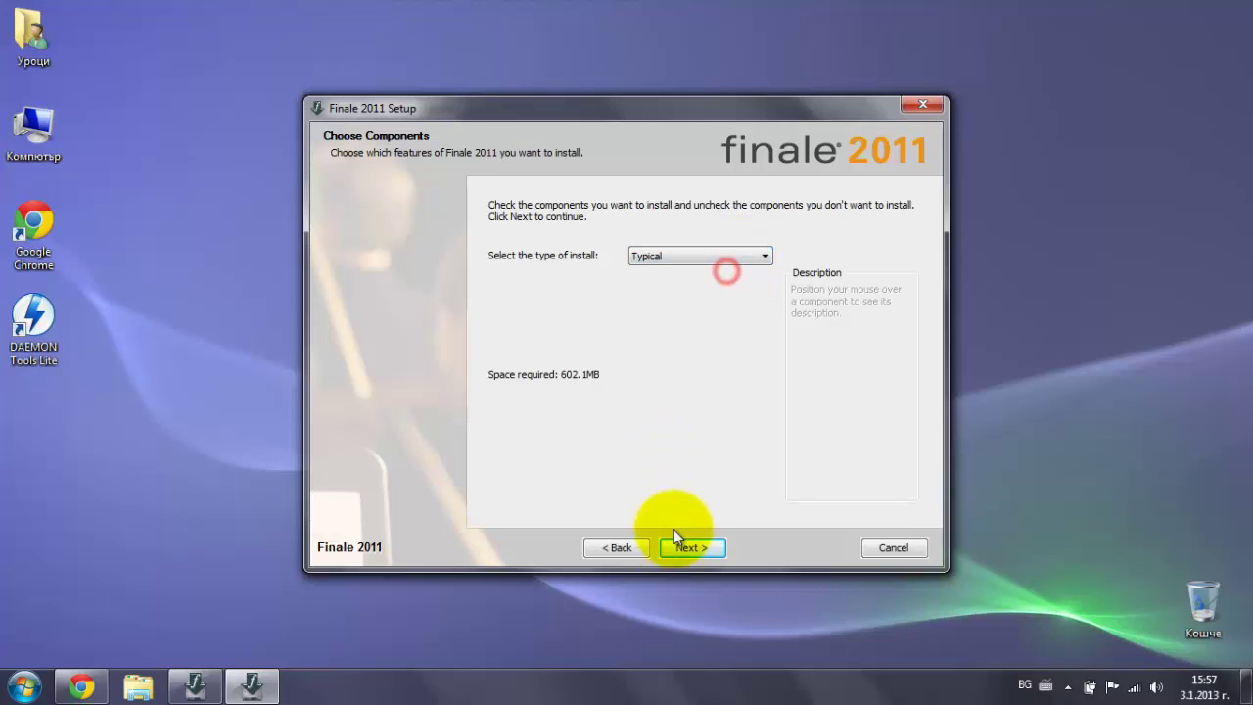
pyautogui.click(678, 544)
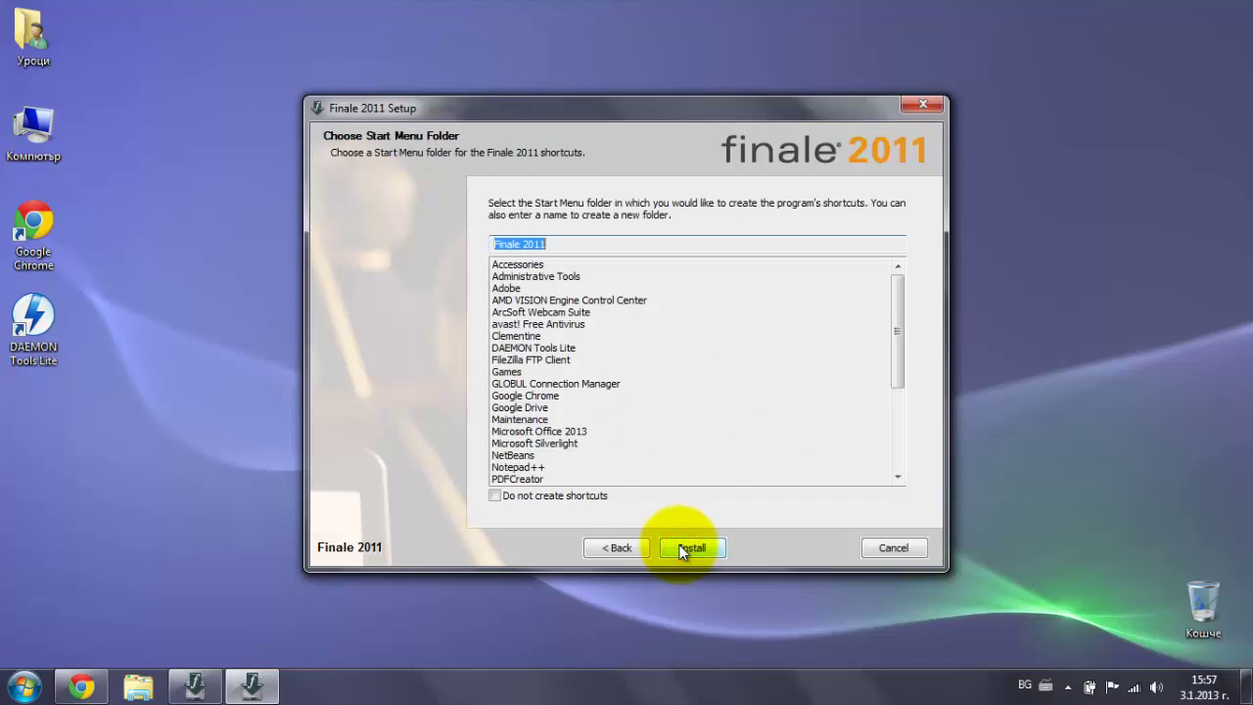
# Step: Install Finale 2011 with shortcuts in the Finale 2011 Start Menu folder, and finish its setup wizard without showing the Readme
pyautogui.click(495, 496)
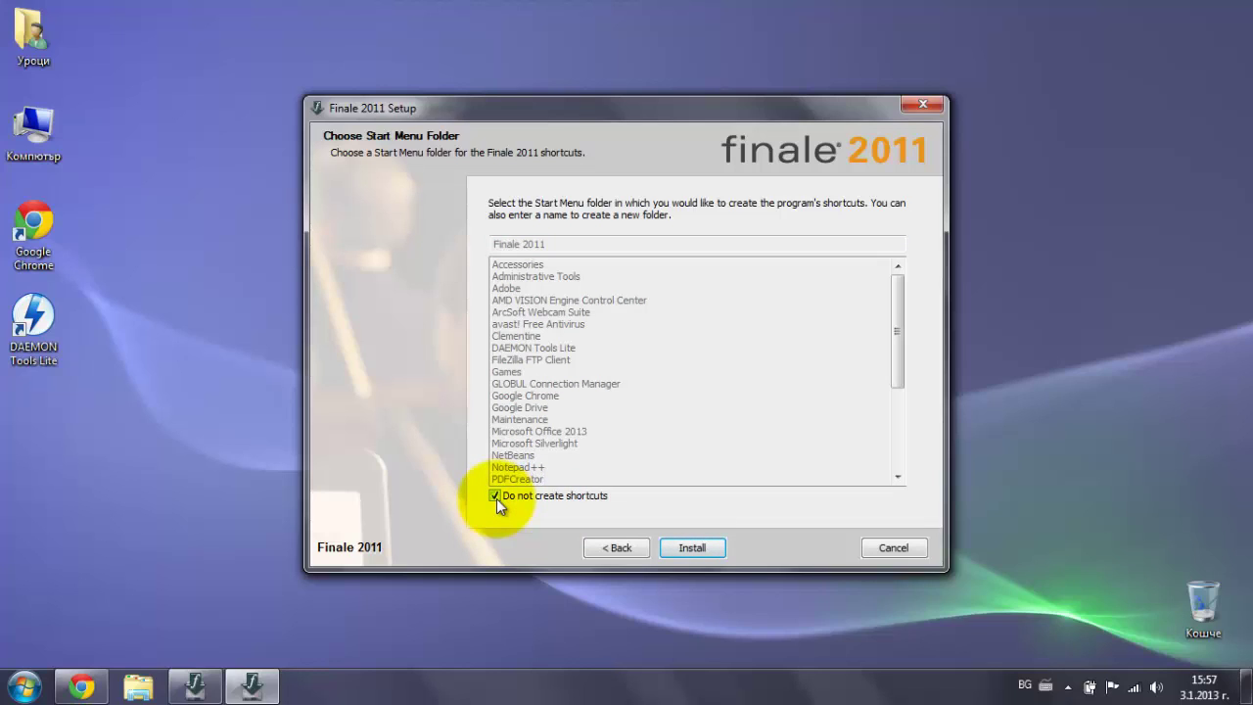
pyautogui.click(497, 498)
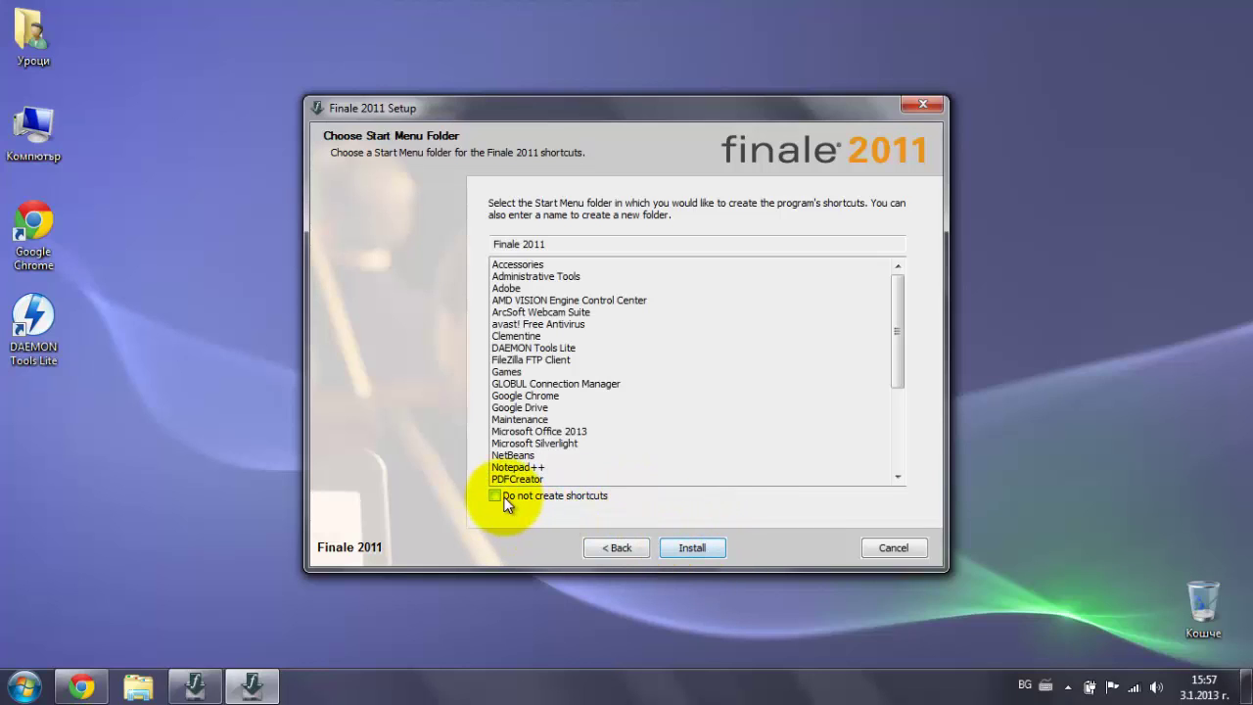
pyautogui.click(693, 547)
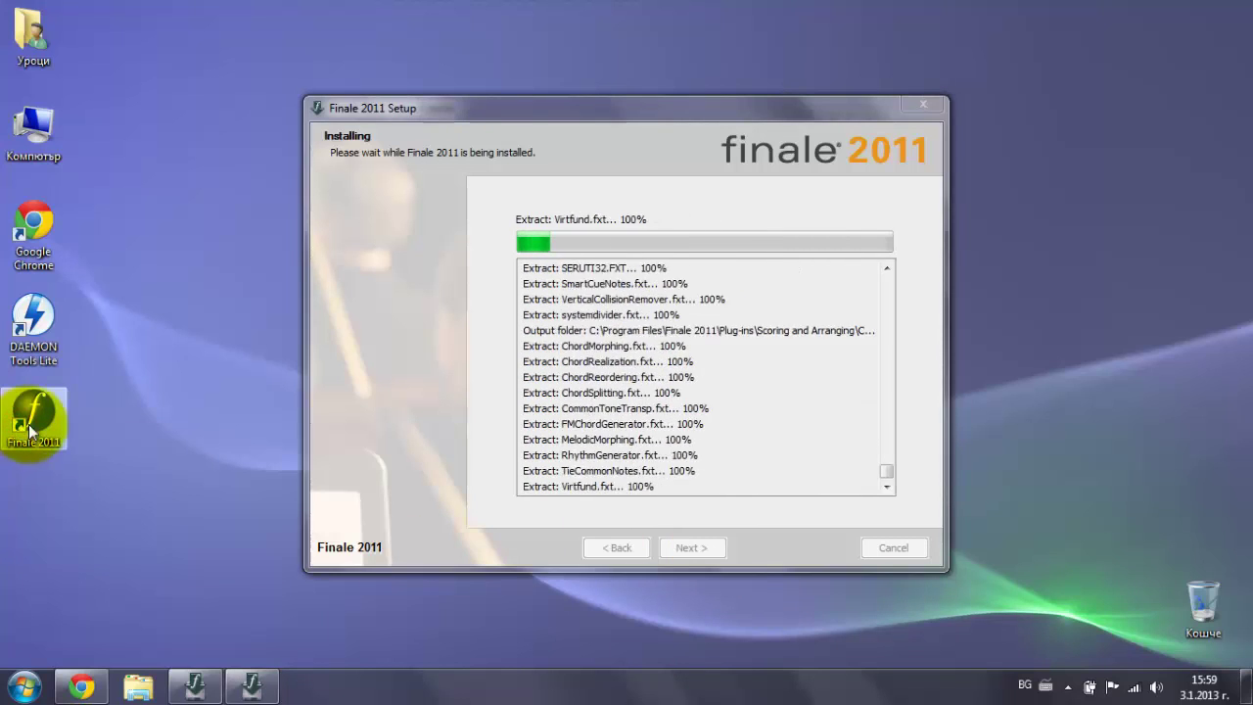
pyautogui.click(697, 516)
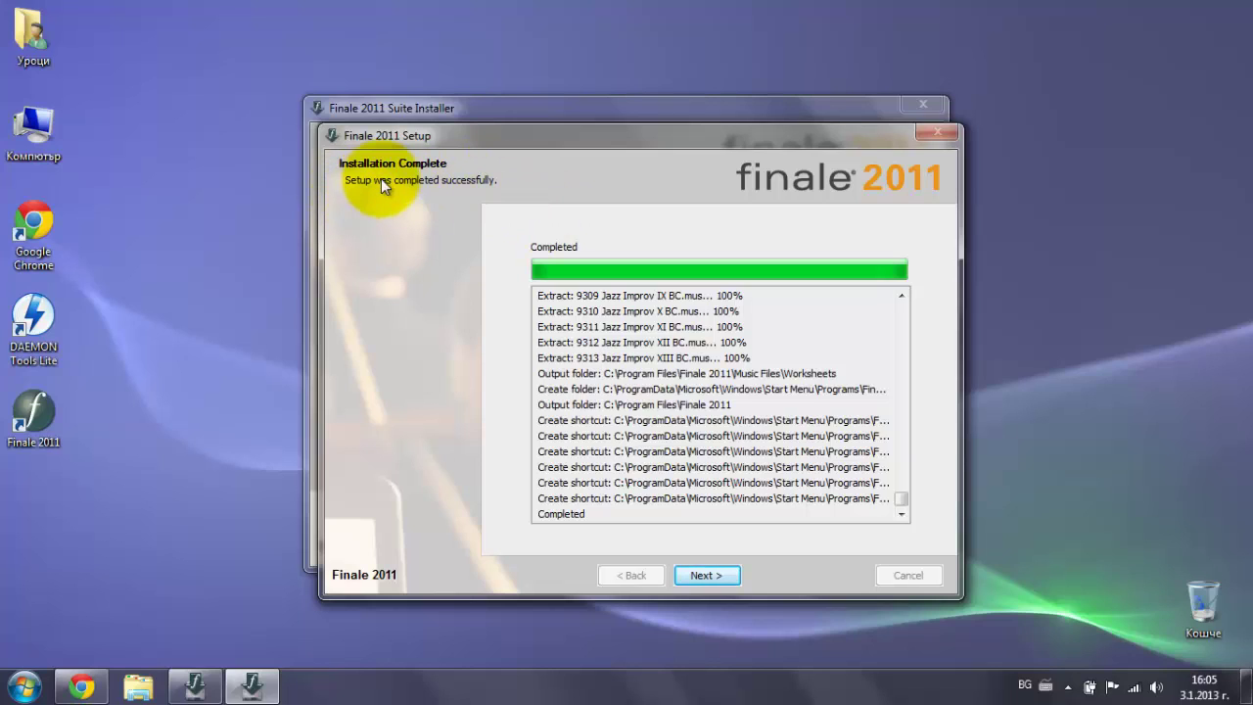
pyautogui.click(703, 577)
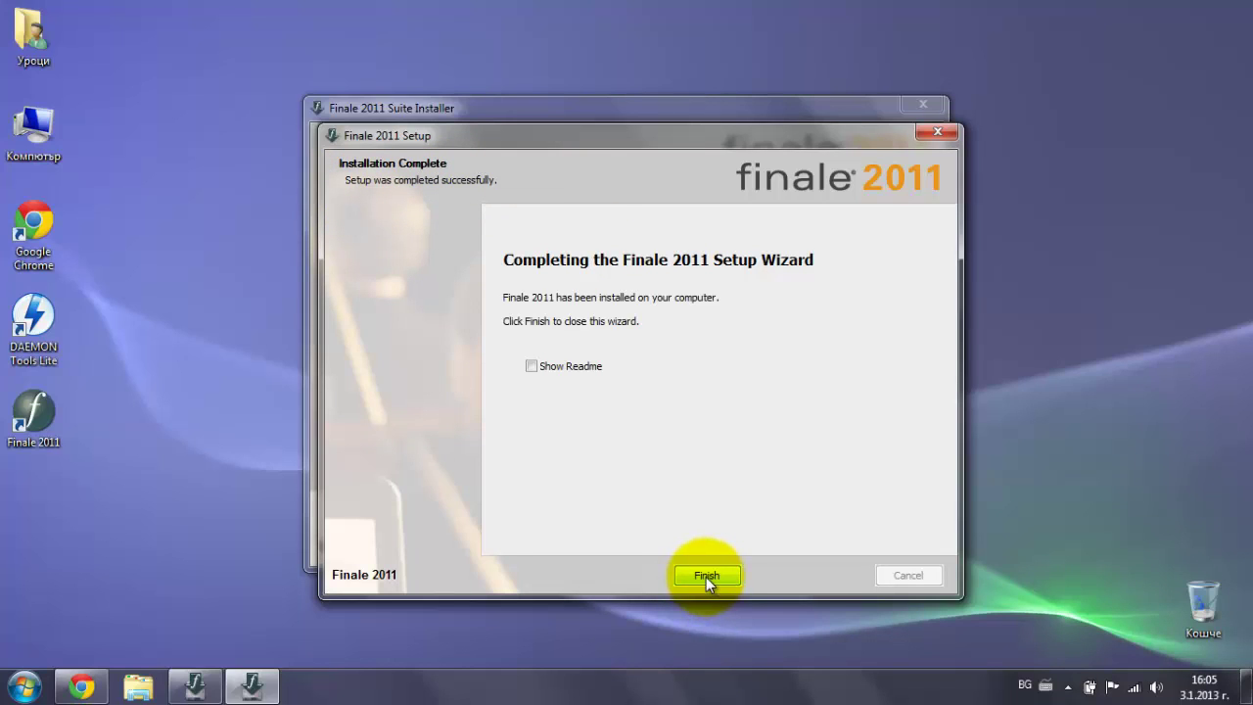
pyautogui.click(706, 576)
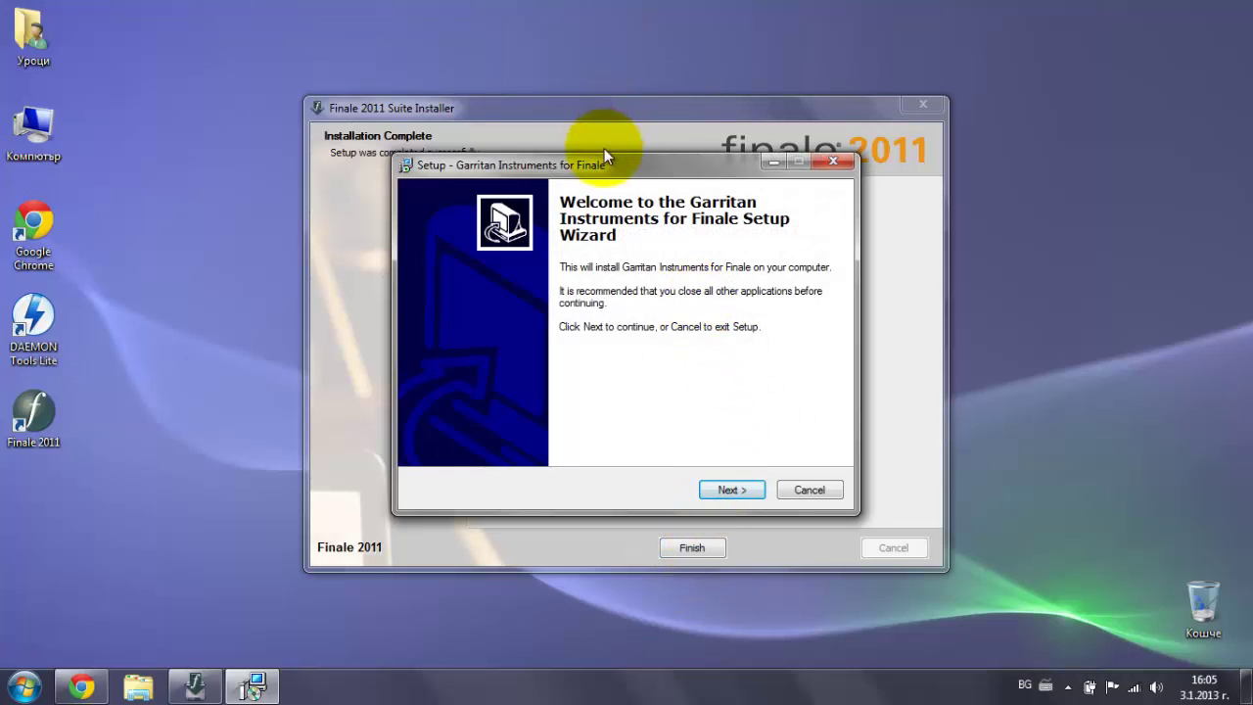
# Step: Start the Garritan Instruments for Finale setup with the C:\Program Files\Garritan\ARIA Player destination and the default components
pyautogui.moveTo(582, 166); pyautogui.dragTo(601, 104)
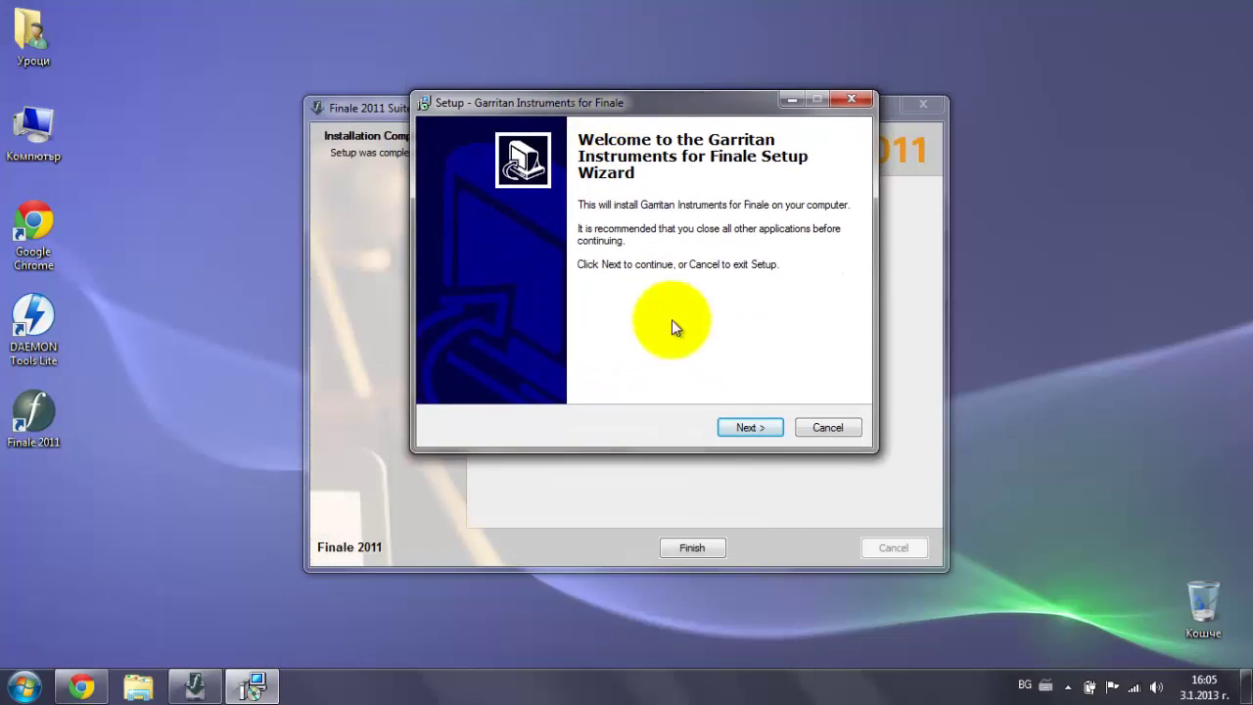
pyautogui.click(746, 428)
pyautogui.click(676, 428)
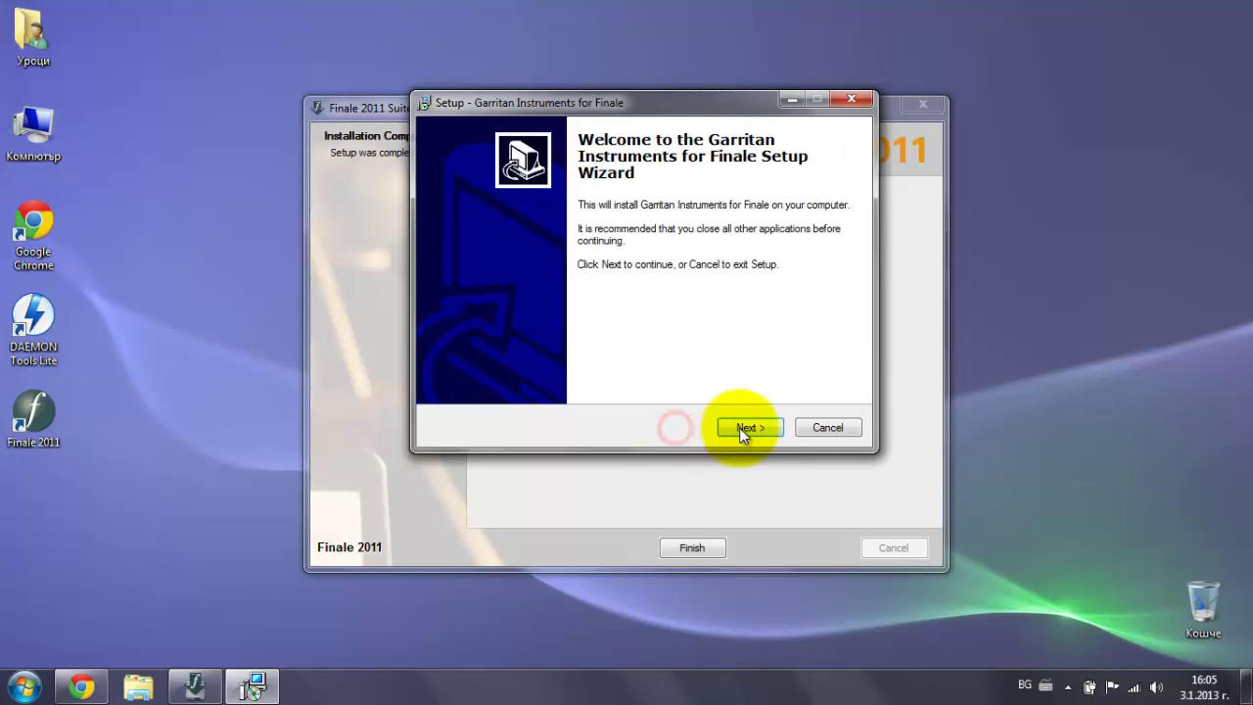
pyautogui.click(739, 428)
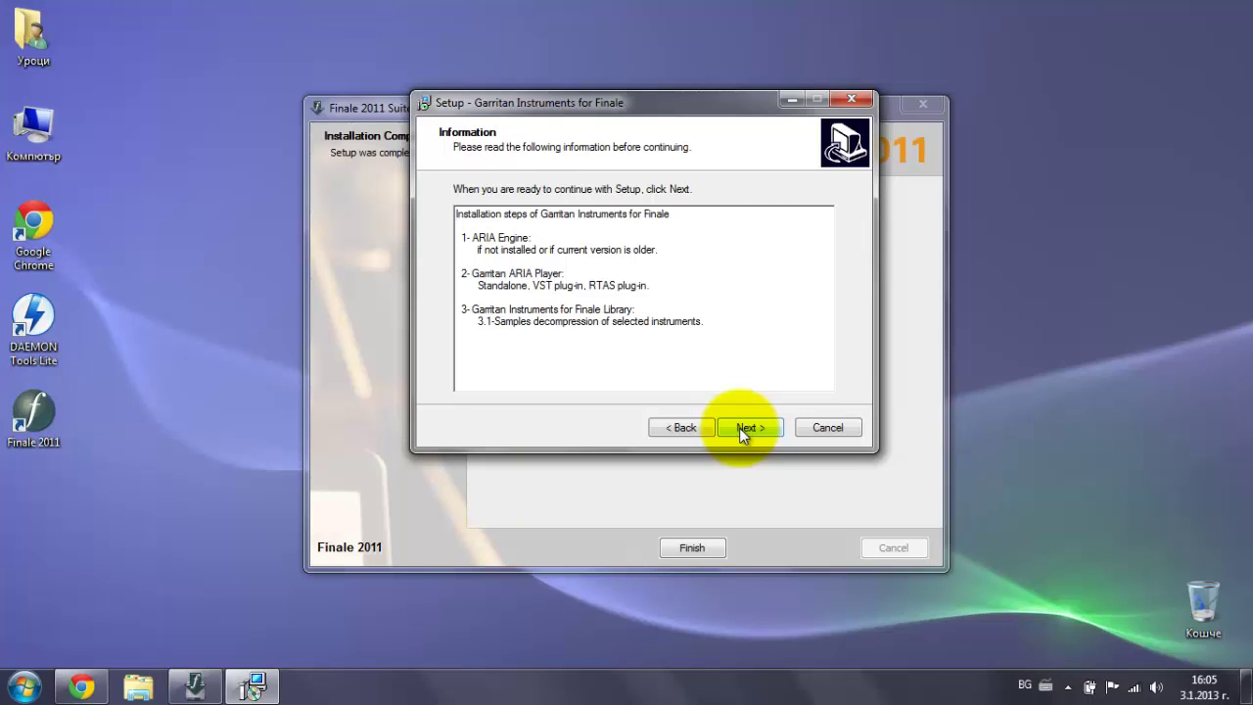
pyautogui.click(740, 427)
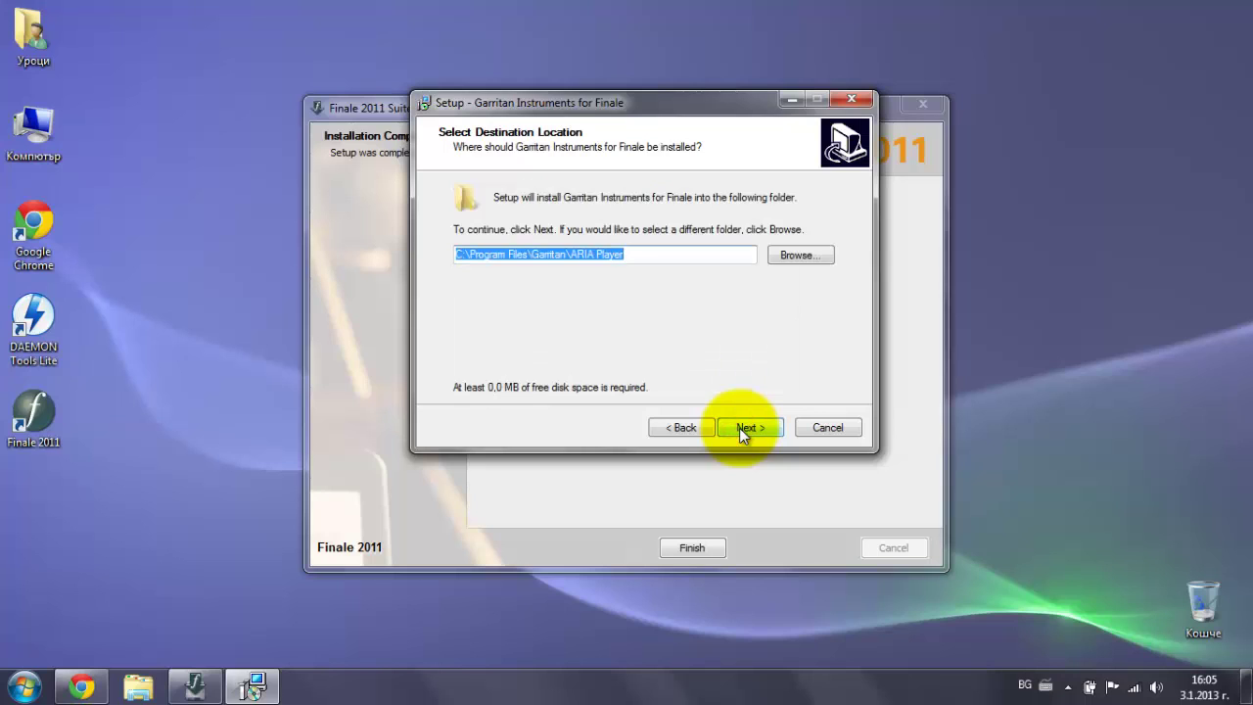
pyautogui.click(739, 428)
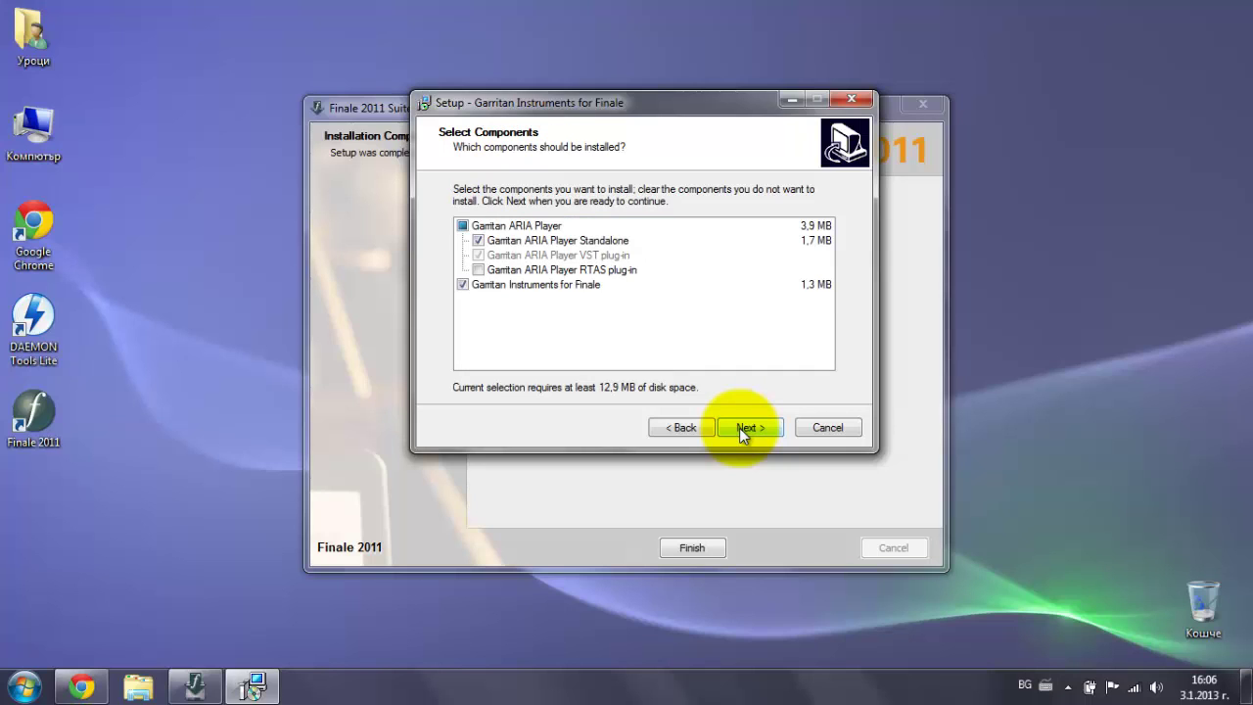
pyautogui.click(739, 428)
pyautogui.click(739, 428)
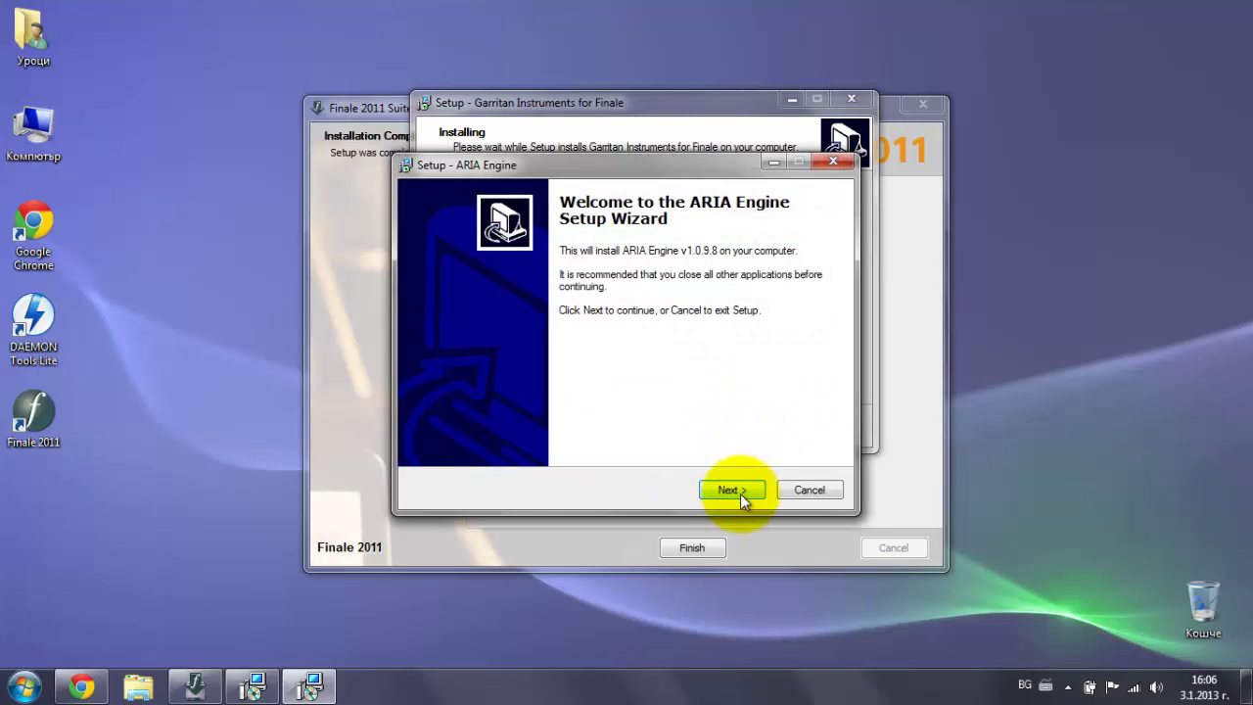
# Step: Accept the ARIA Engine license agreement, install the engine and finish its setup wizard
pyautogui.click(732, 490)
pyautogui.click(517, 432)
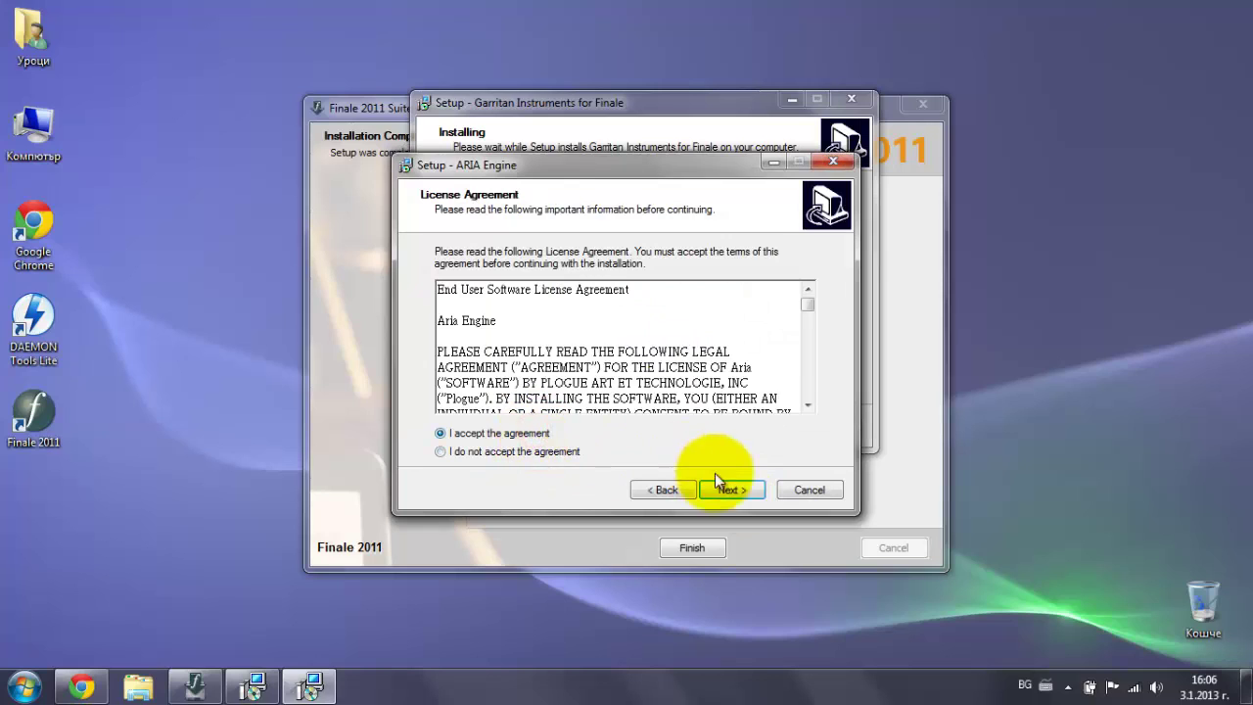
pyautogui.click(732, 489)
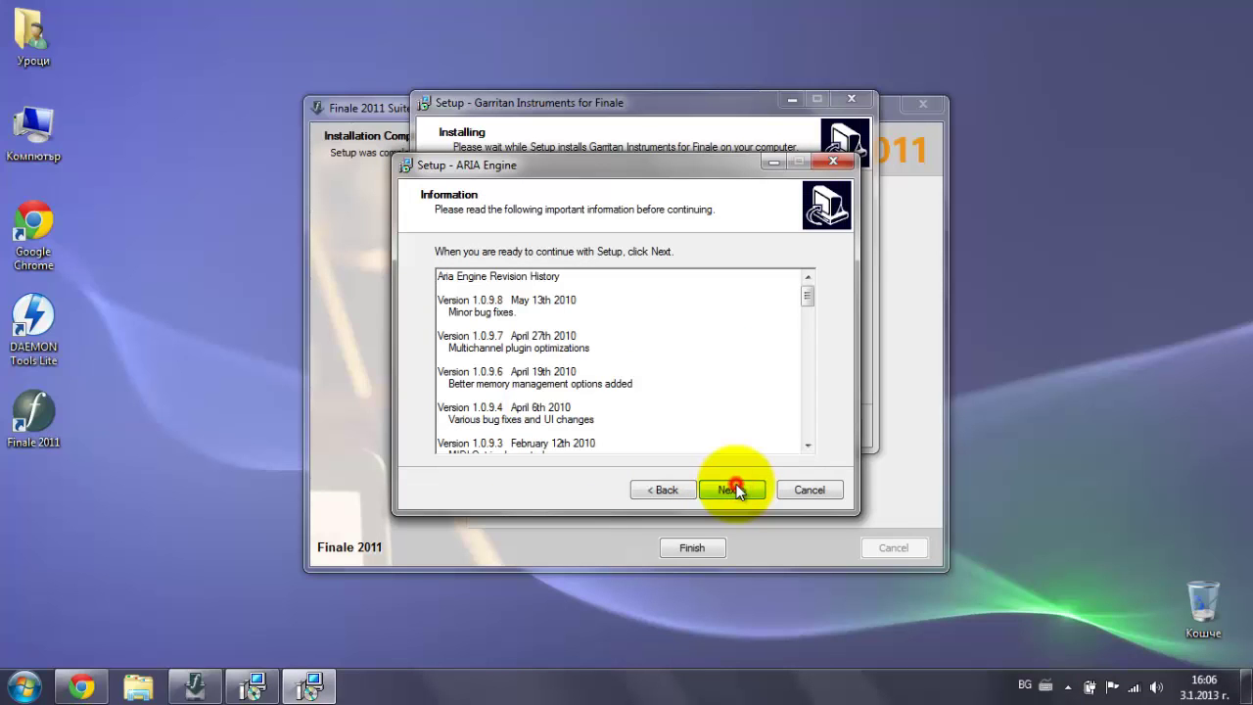
pyautogui.click(732, 489)
pyautogui.click(735, 490)
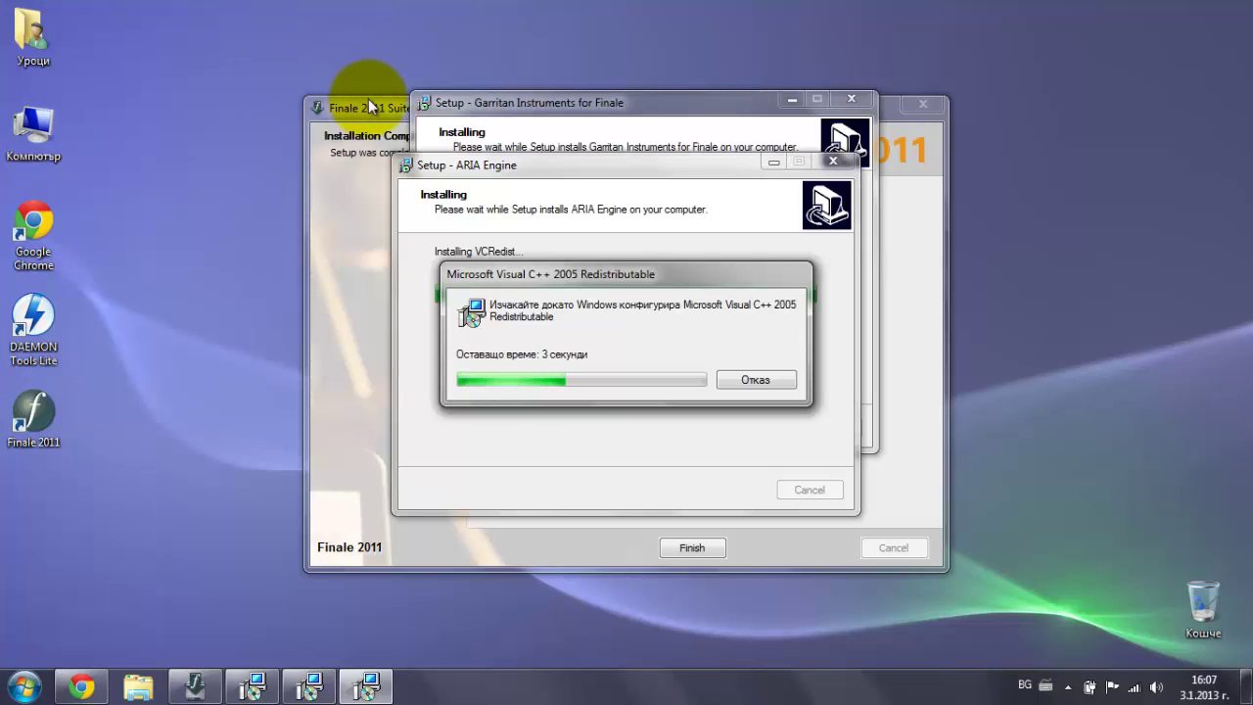
pyautogui.moveTo(277, 47); pyautogui.dragTo(975, 612)
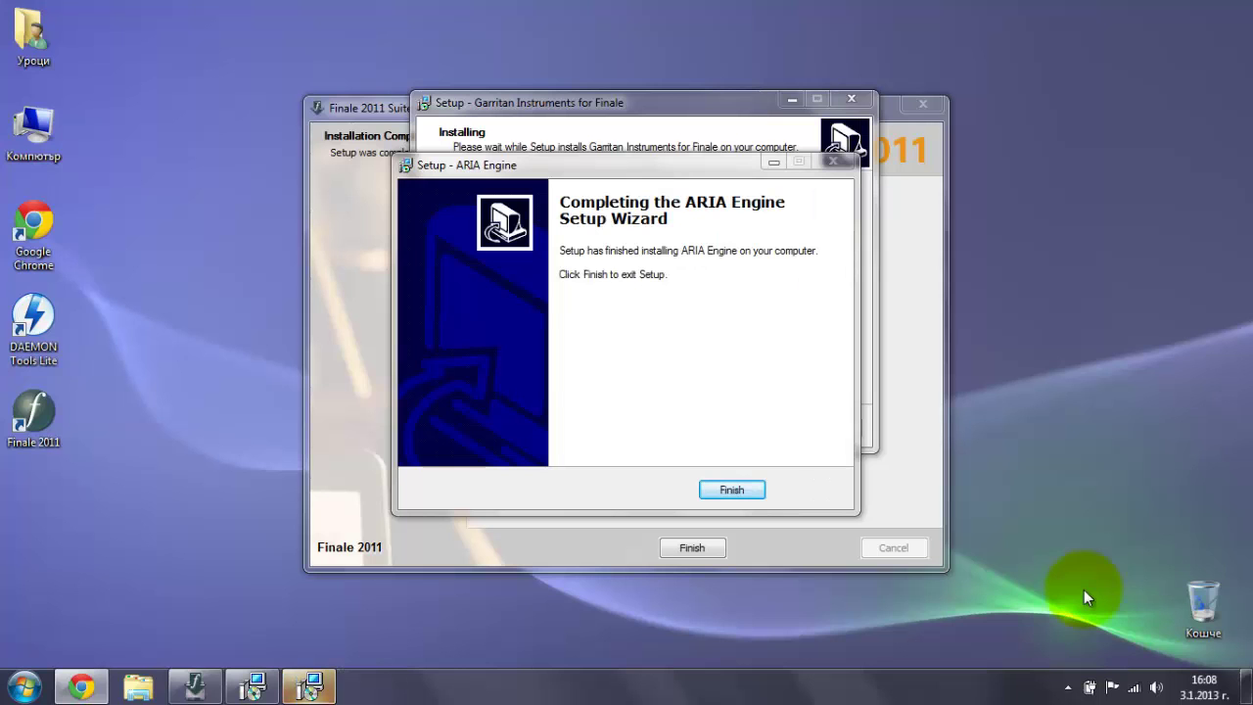
pyautogui.moveTo(629, 170)
pyautogui.mouseDown()
pyautogui.moveTo(687, 190)
pyautogui.moveTo(625, 174)
pyautogui.mouseUp()
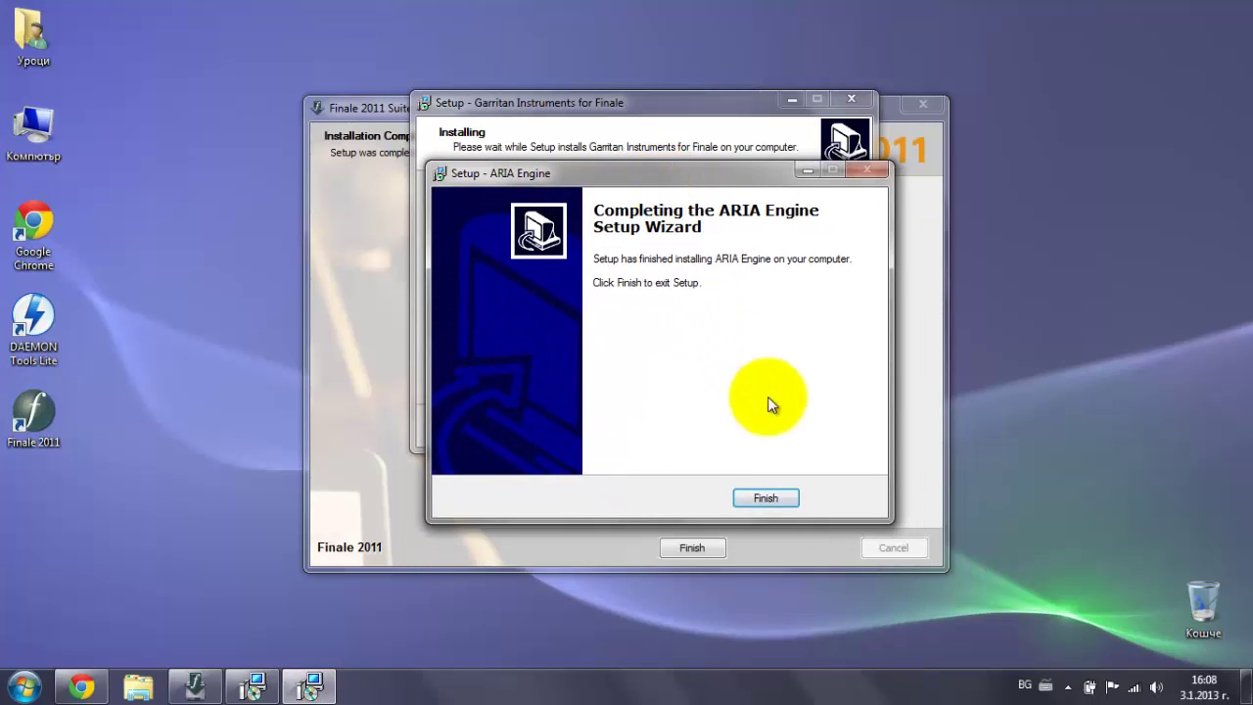
pyautogui.click(766, 500)
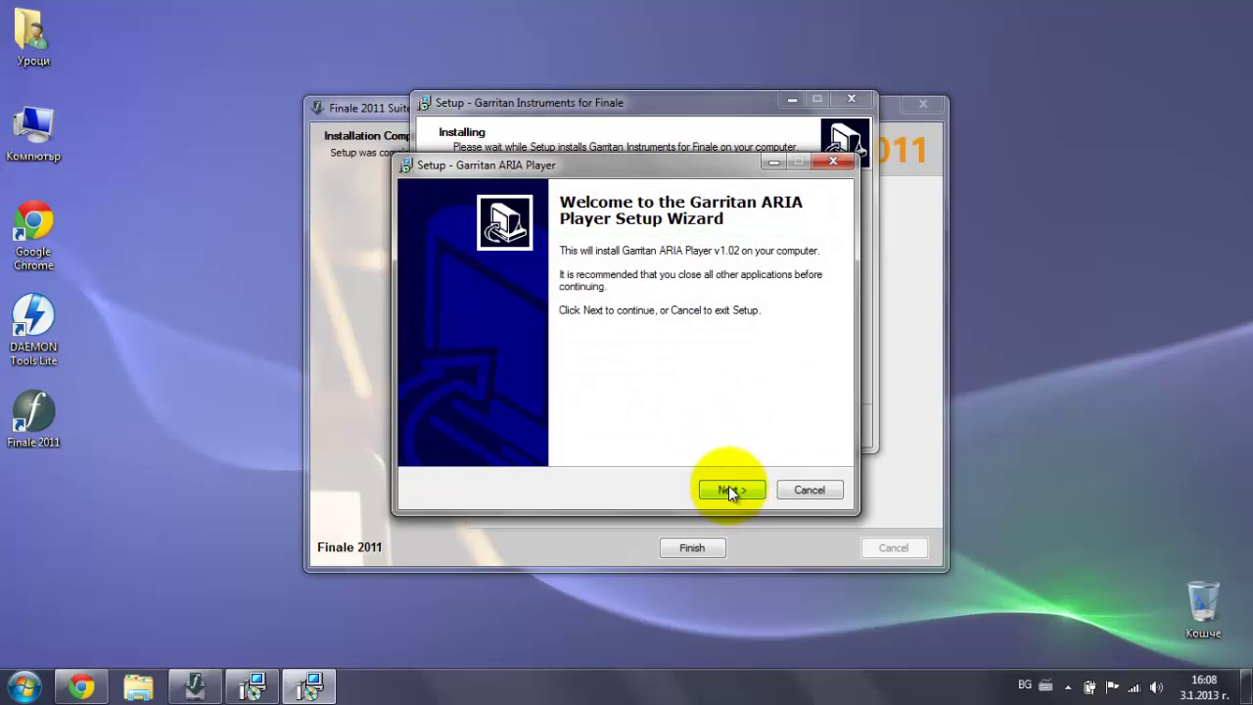
# Step: Install Garritan ARIA Player with the Garritan ARIA Player Start Menu folder plus desktop and Quick Launch icons, and finish its wizard
pyautogui.click(730, 490)
pyautogui.click(730, 489)
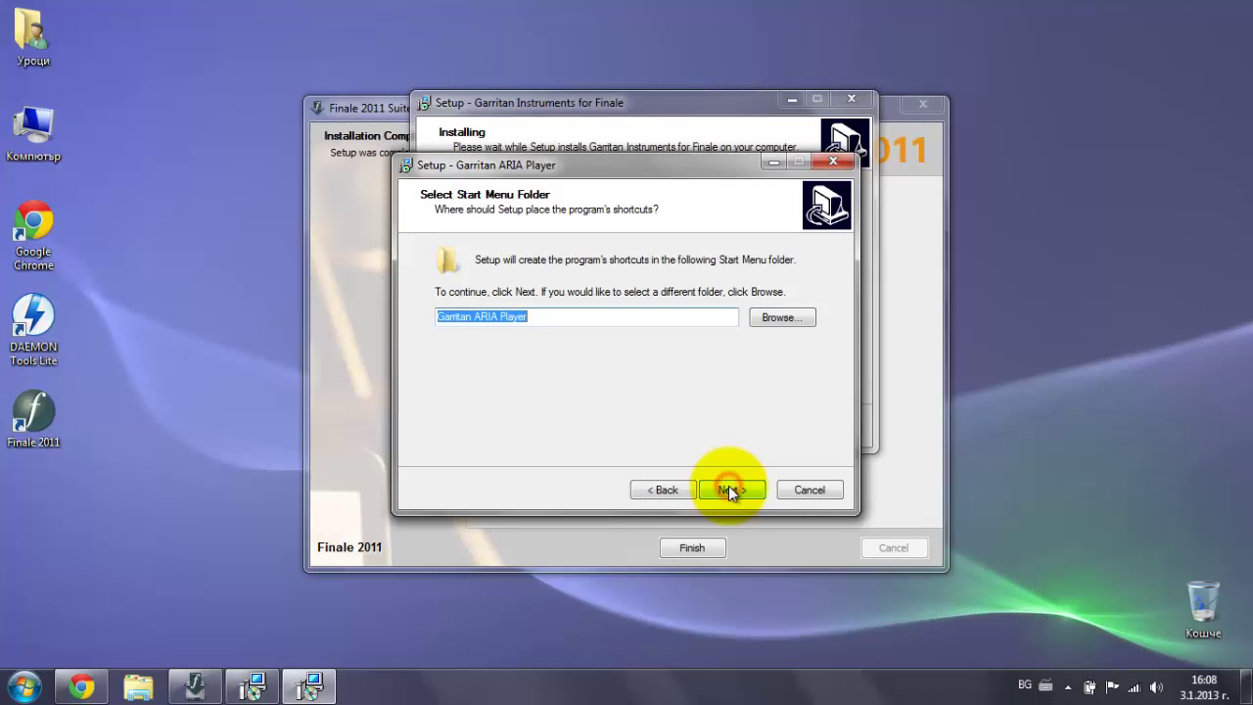
pyautogui.click(730, 489)
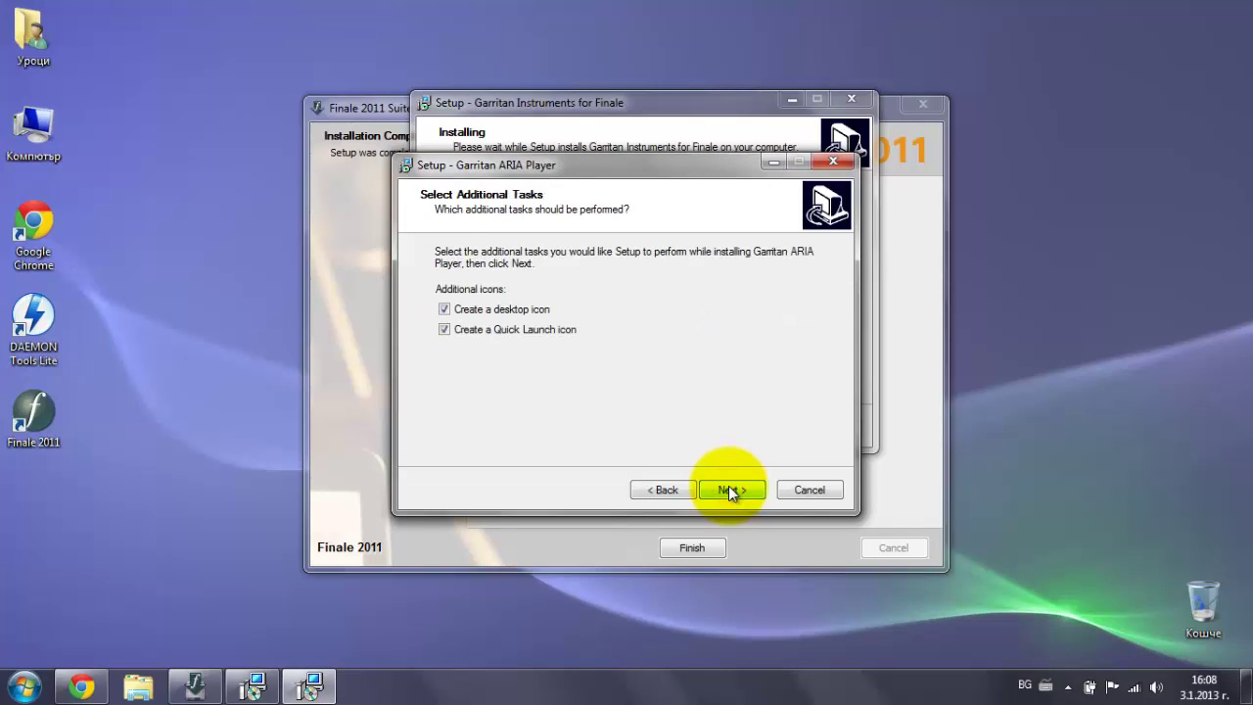
pyautogui.click(729, 490)
pyautogui.click(729, 489)
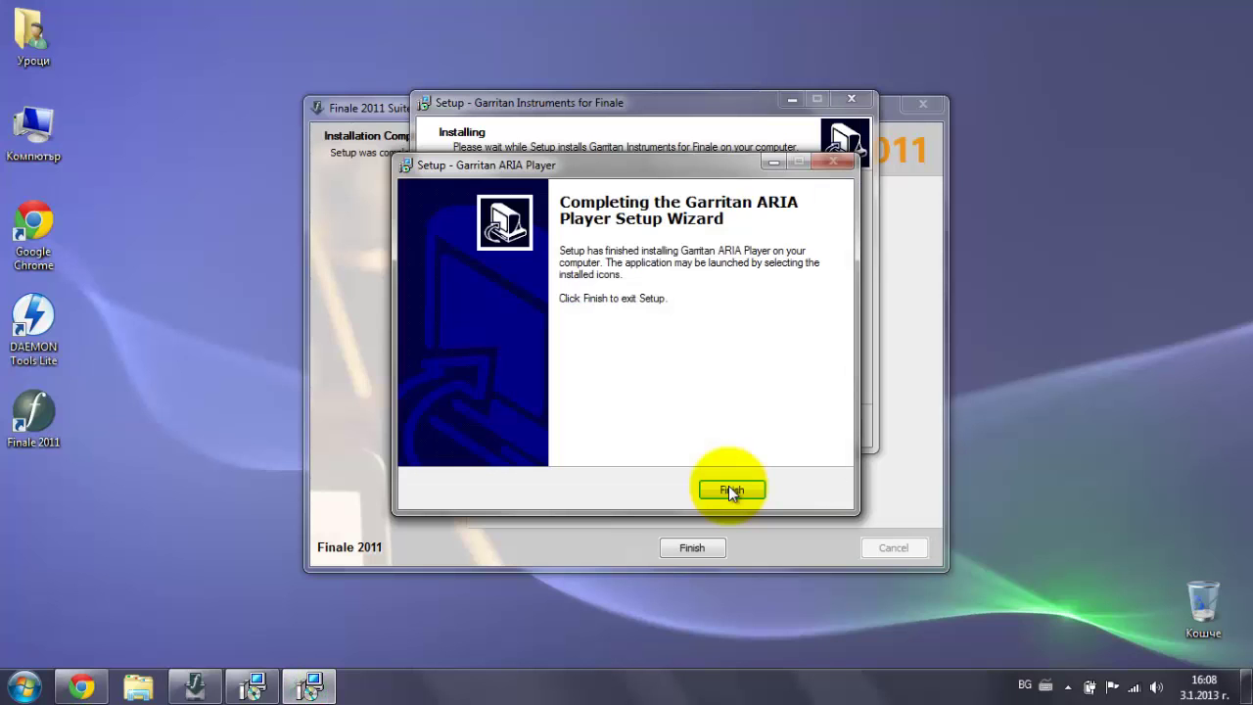
pyautogui.click(731, 489)
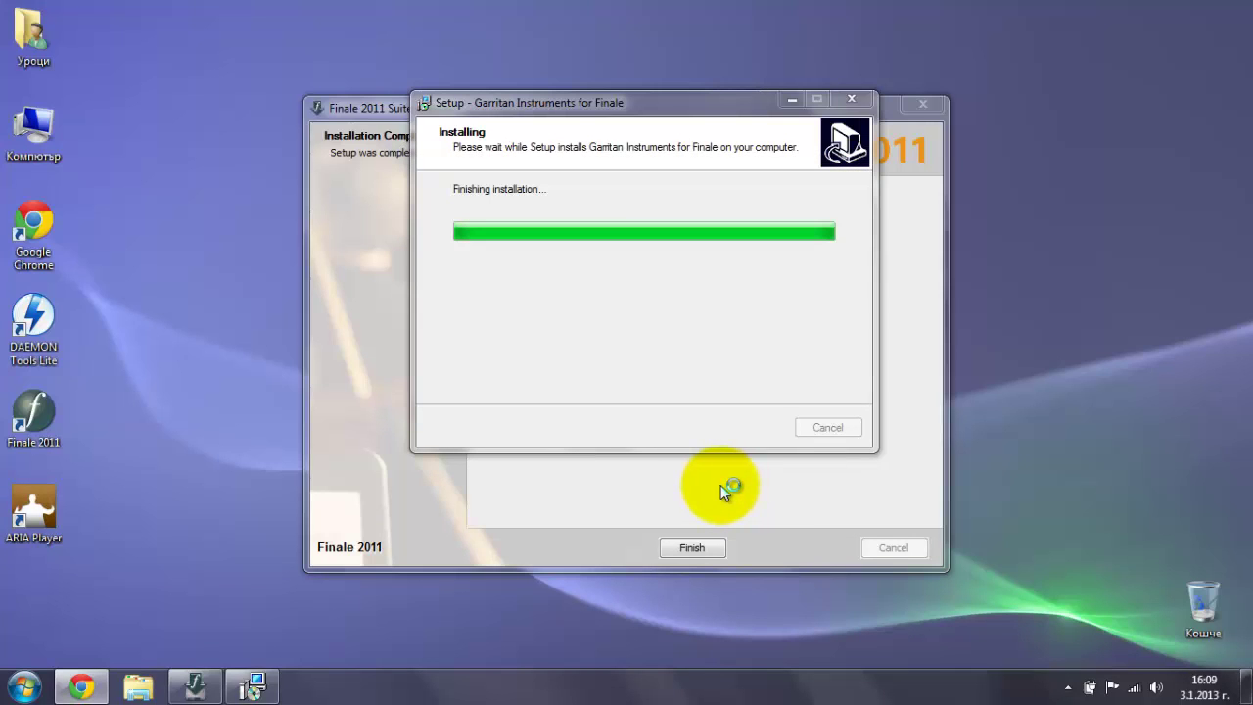
# Step: Accept the Garritan Instruments license and install the library and samples under C:\Program Files\Garritan\Instruments for Finale, finishing that wizard
pyautogui.click(720, 488)
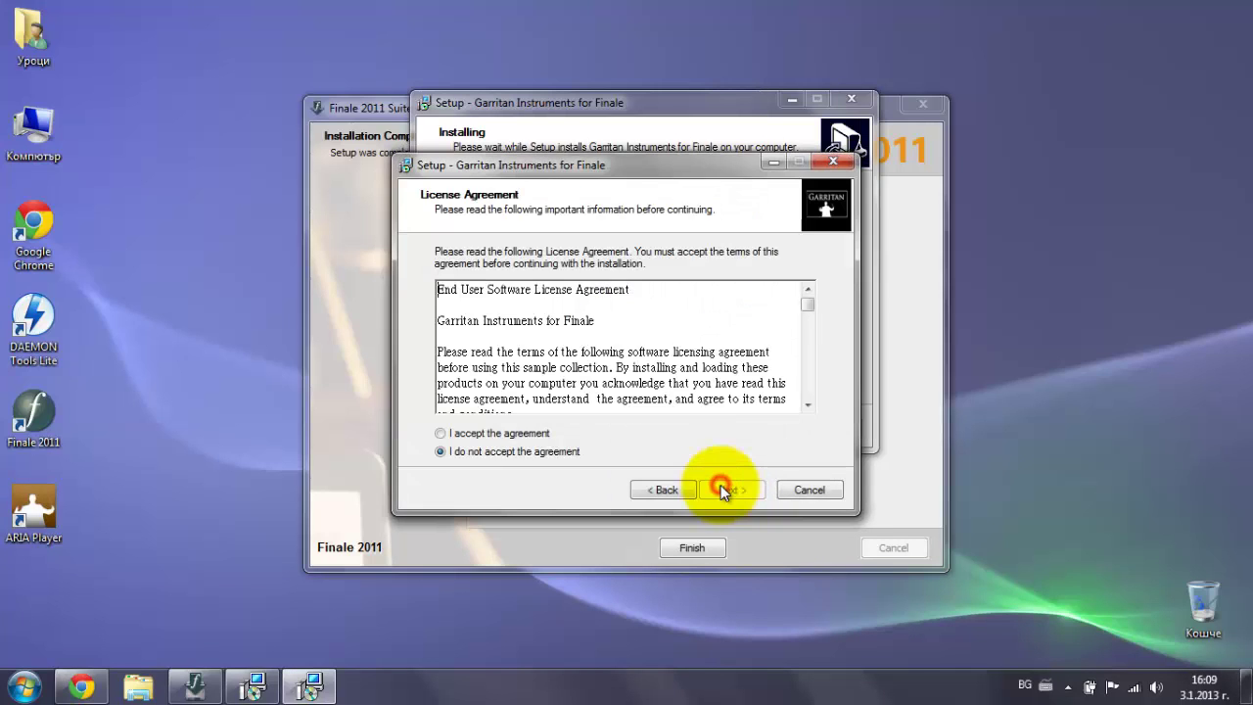
pyautogui.click(517, 432)
pyautogui.click(731, 492)
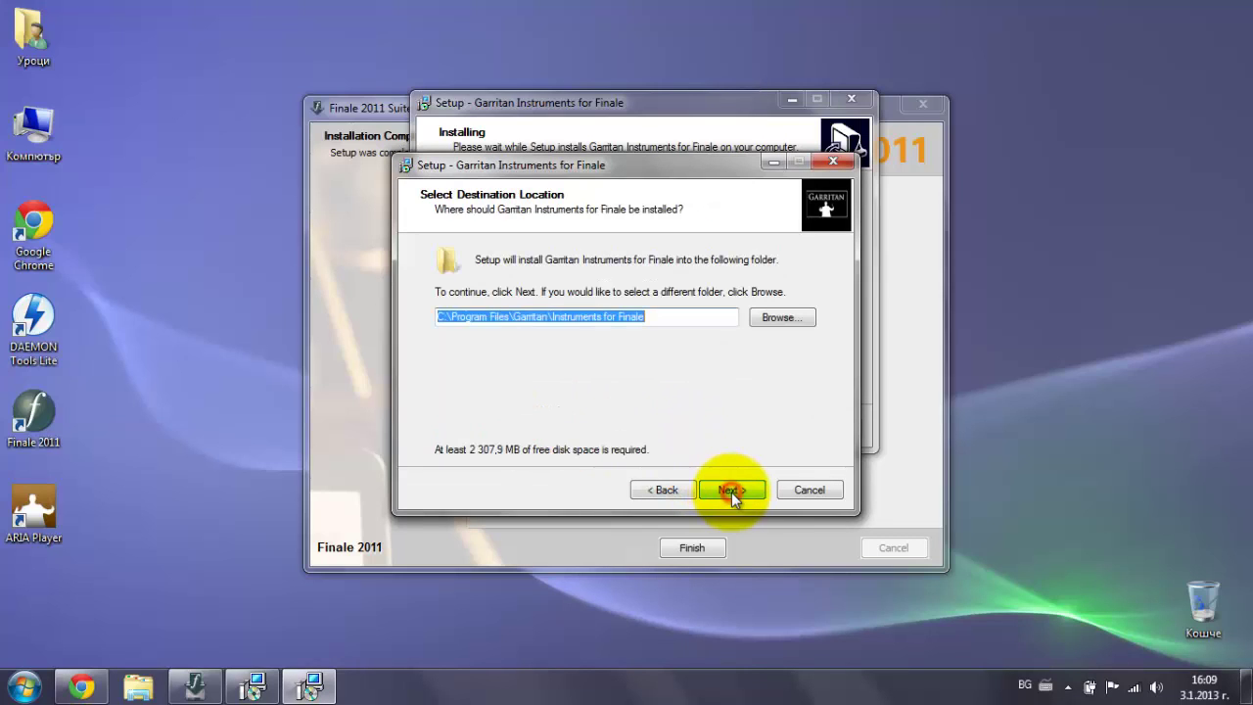
pyautogui.click(732, 491)
pyautogui.click(732, 492)
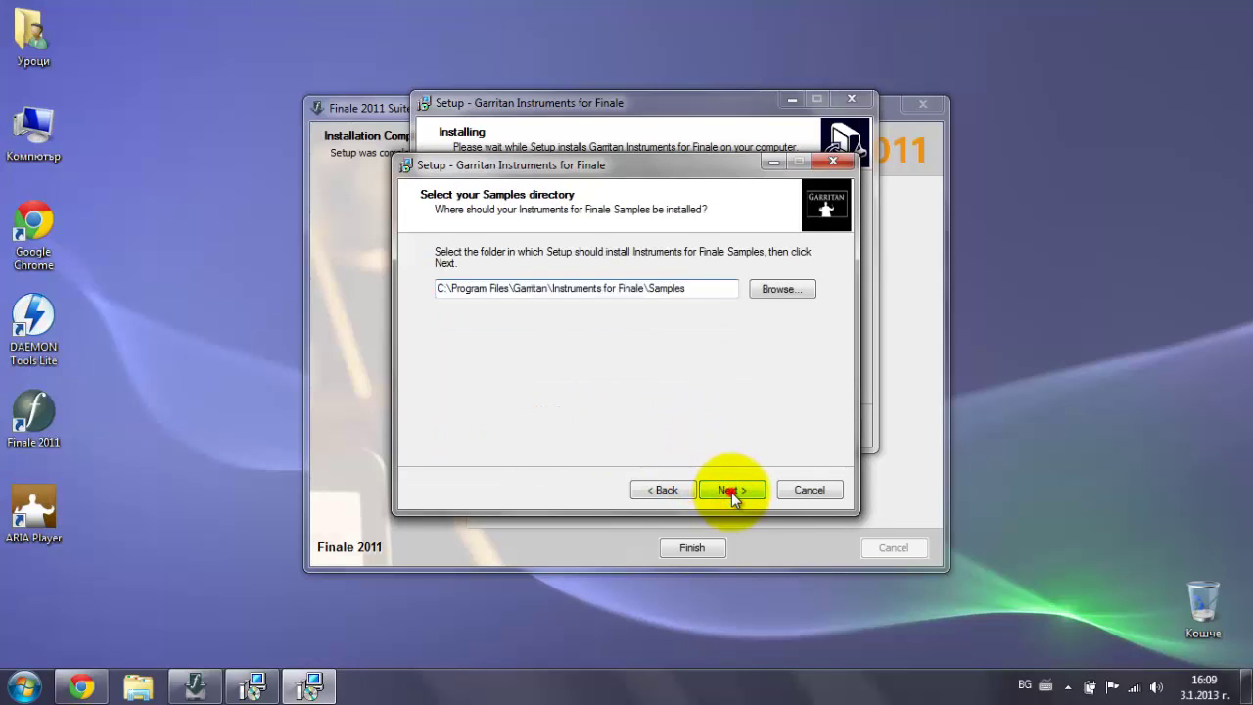
pyautogui.click(731, 492)
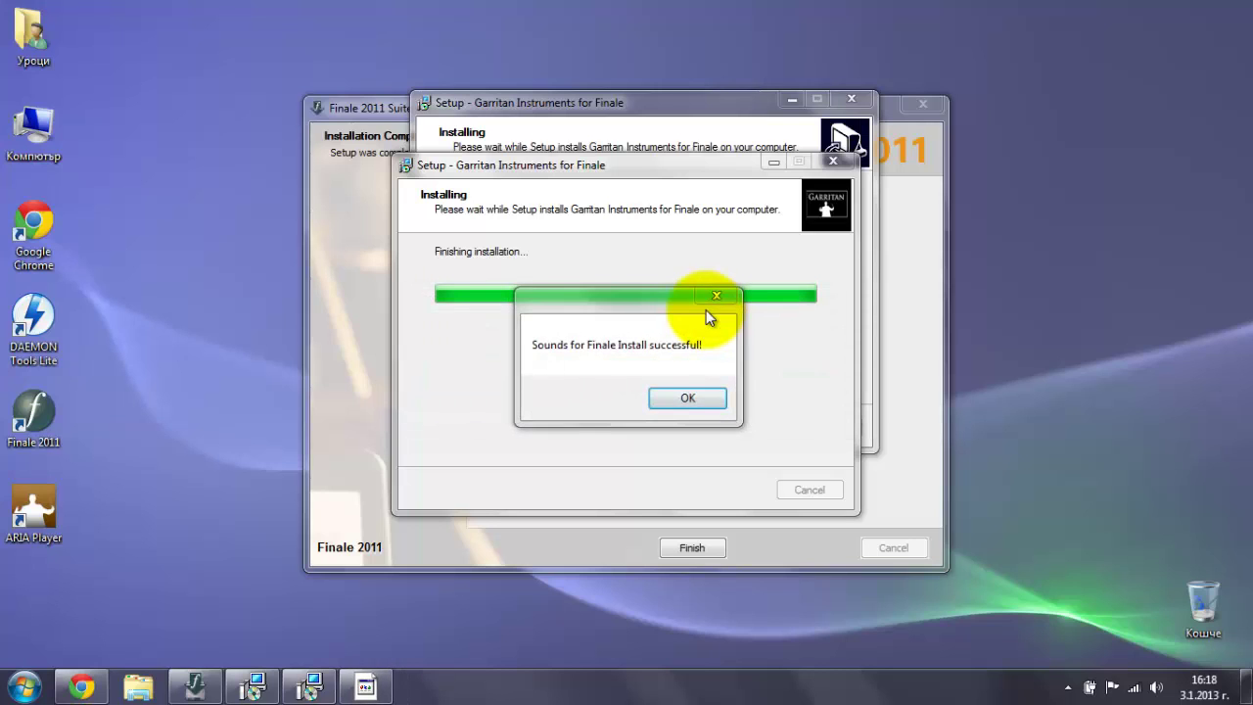
pyautogui.click(688, 397)
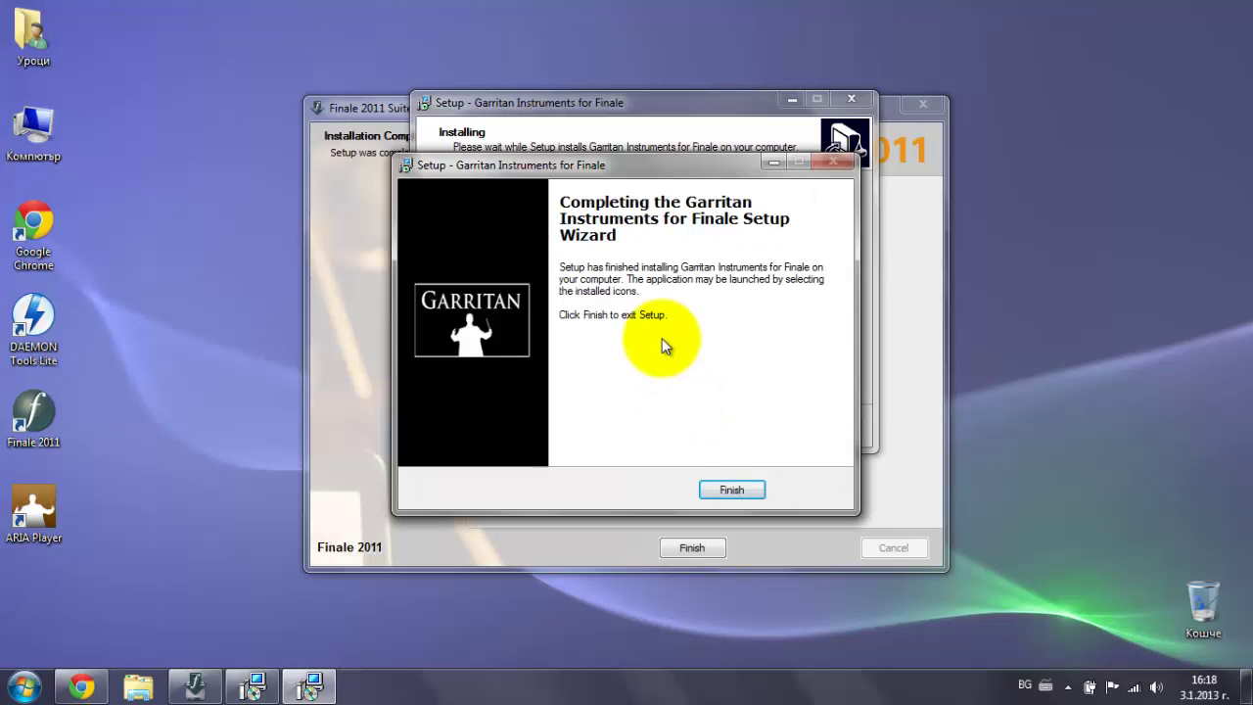
pyautogui.click(732, 491)
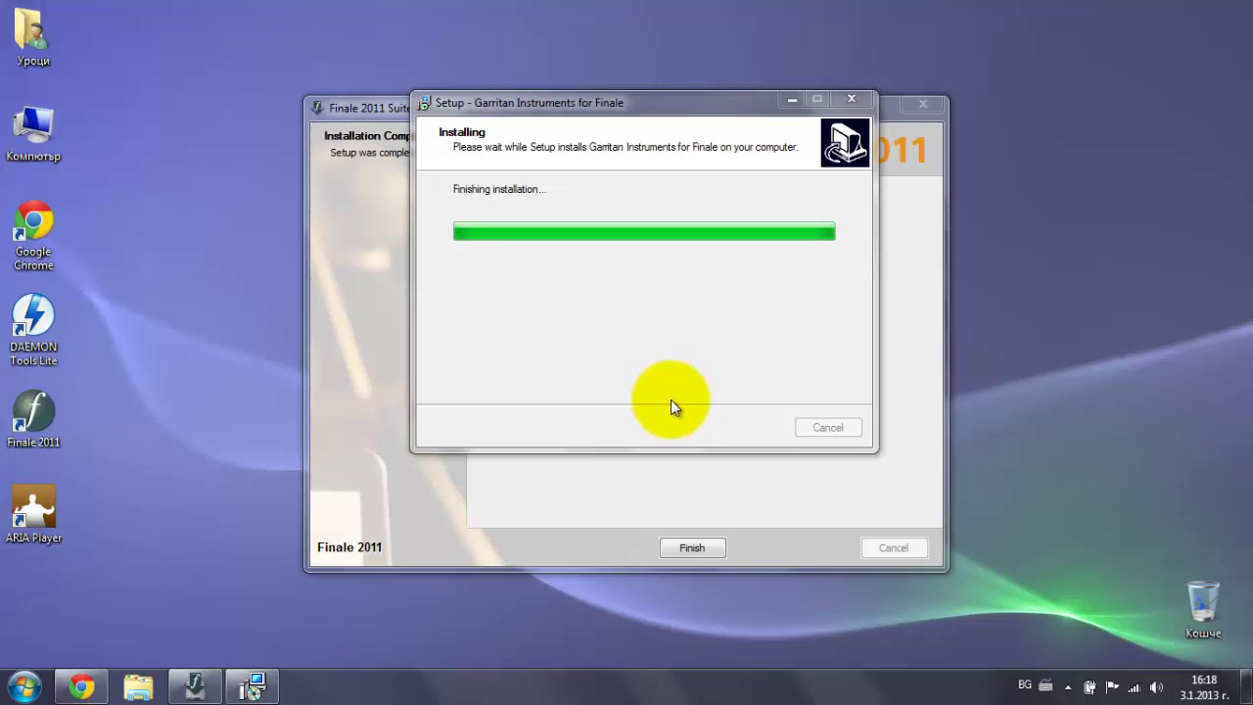
pyautogui.click(668, 406)
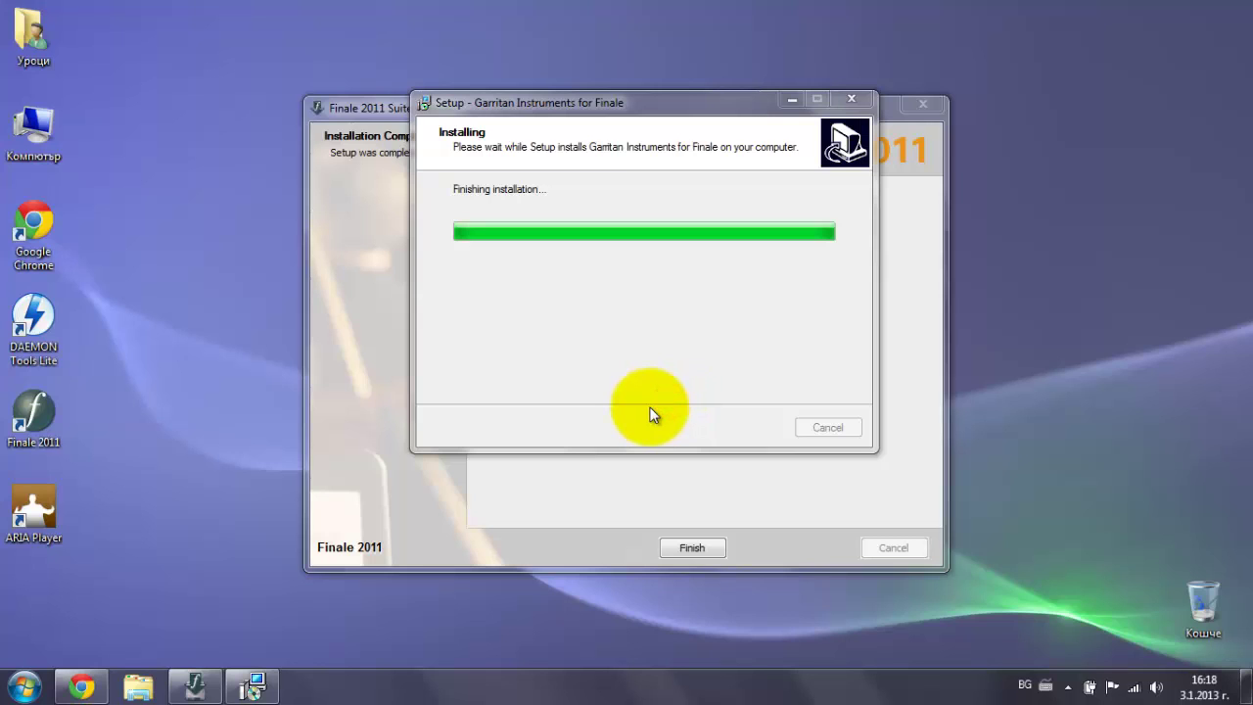
pyautogui.click(567, 106)
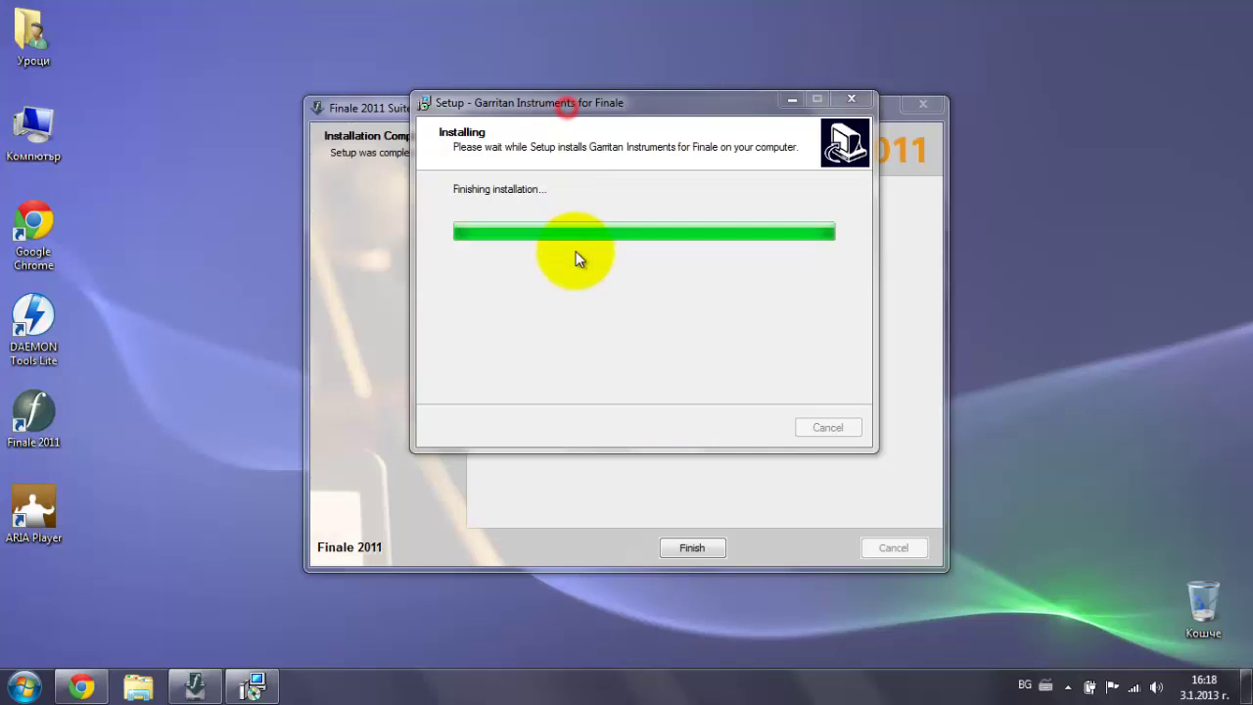
pyautogui.moveTo(266, 53); pyautogui.dragTo(1016, 591)
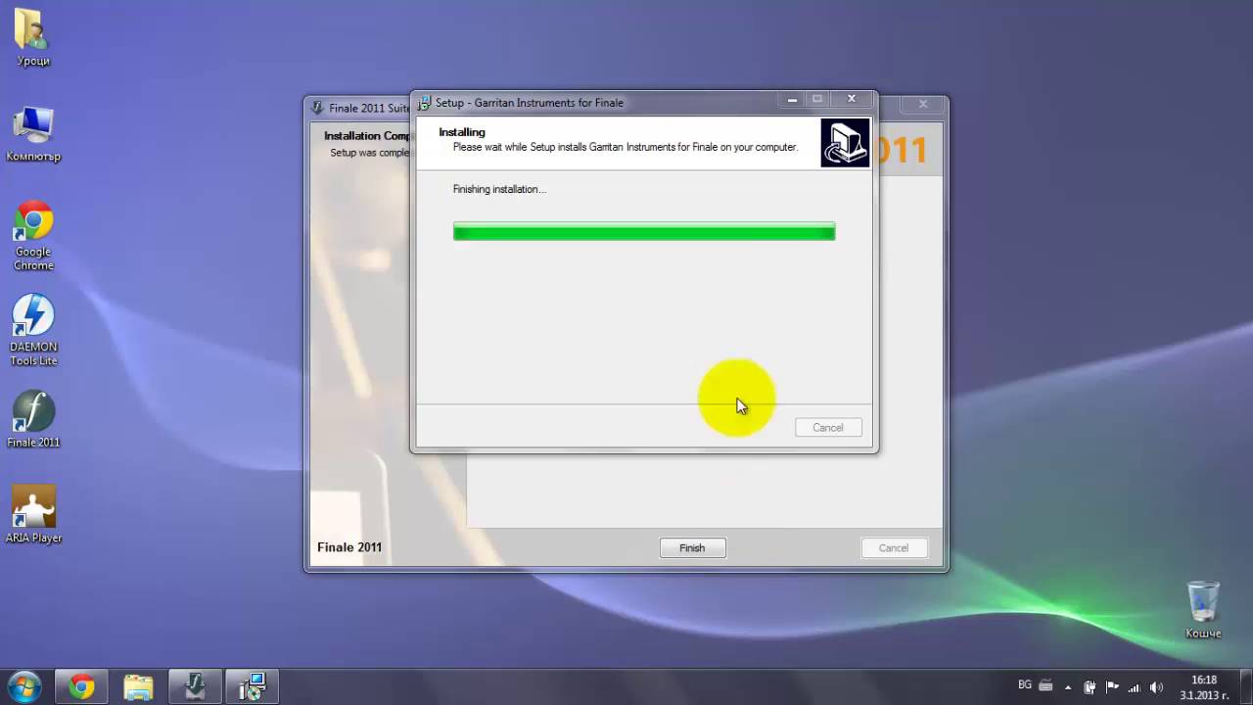
pyautogui.click(690, 101)
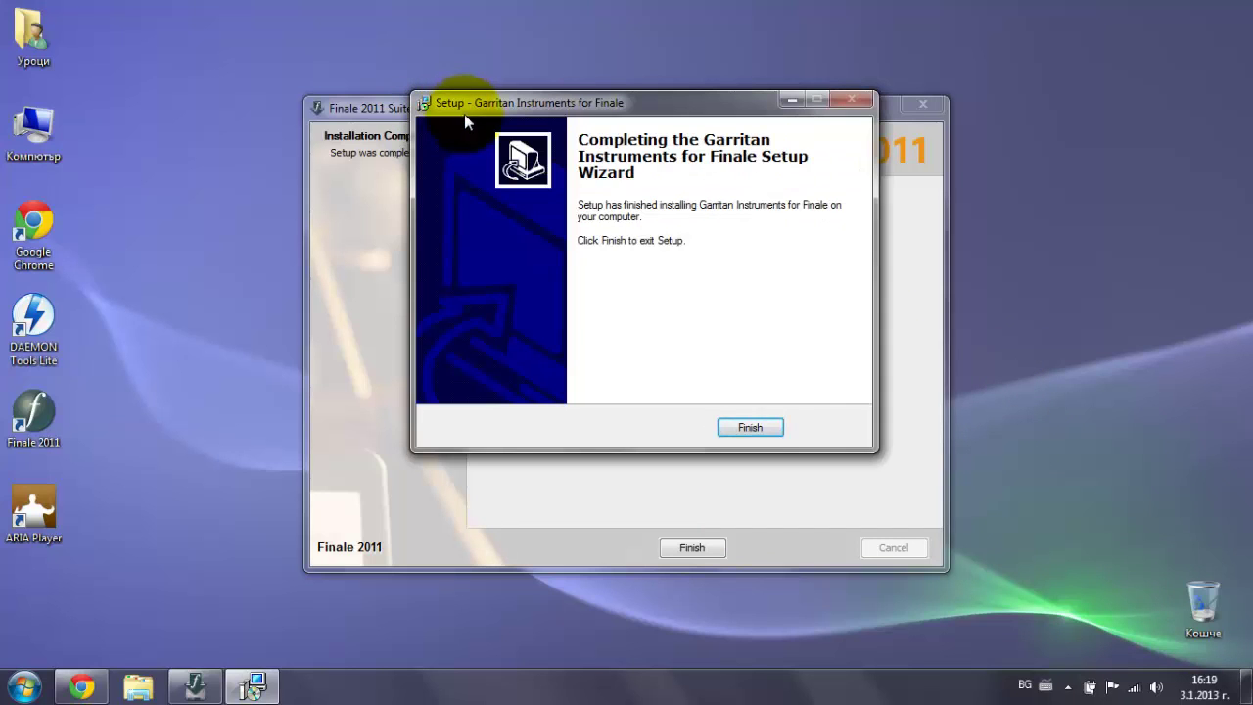
# Step: Finish the main Garritan Instruments for Finale setup and close the Finale 2011 Suite installer
pyautogui.click(749, 431)
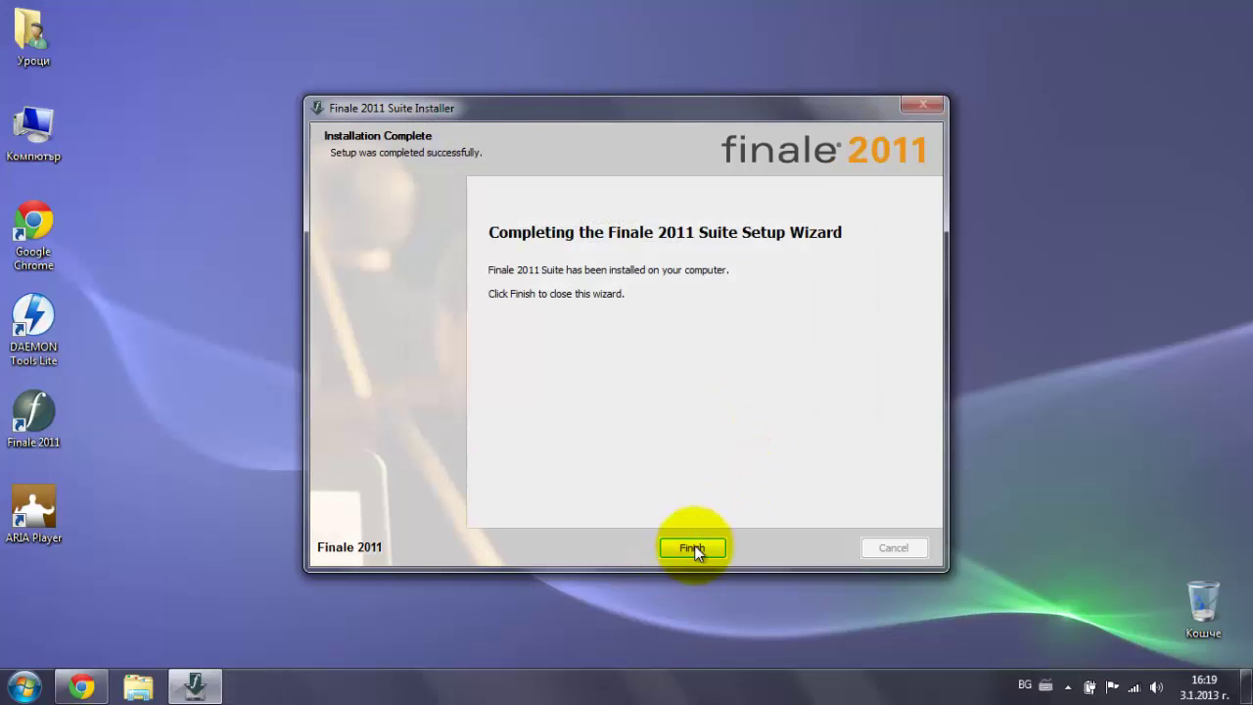
pyautogui.click(694, 549)
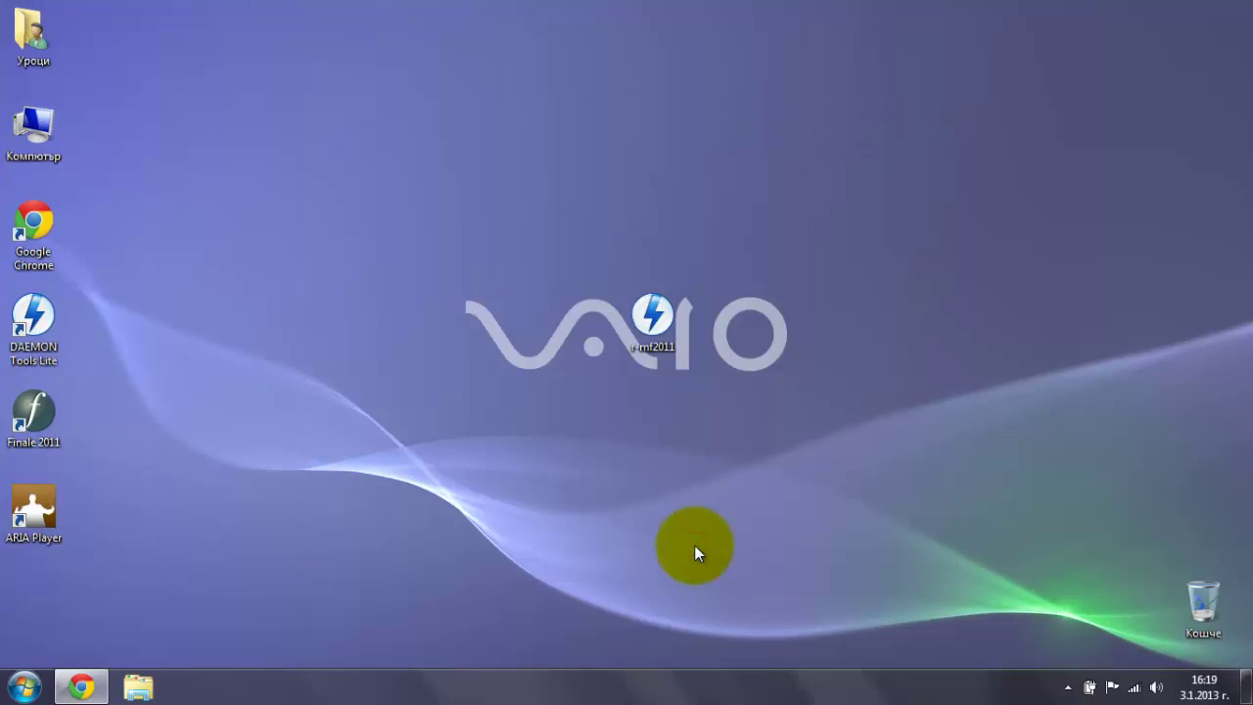
# Step: Open the computer's drive overview and browse the contents of the mounted Finale 2011 disc (D:) without starting its autorun
pyautogui.click(14, 133)
pyautogui.doubleClick(14, 133)
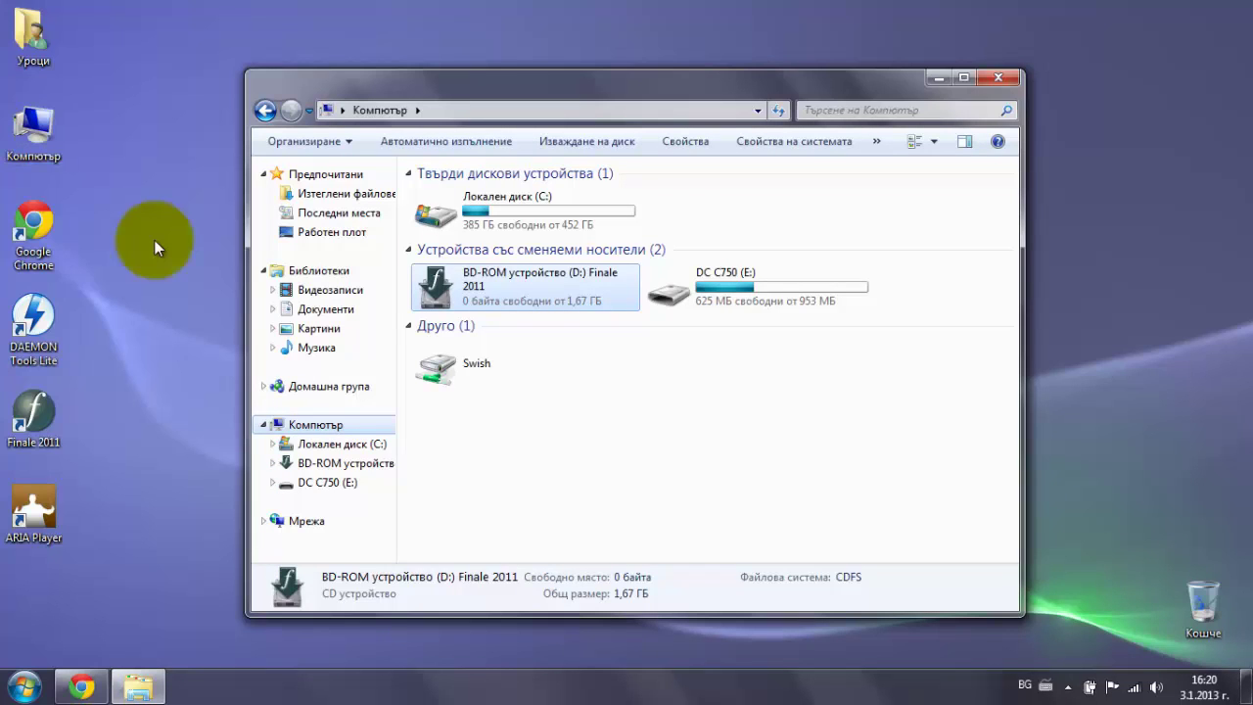
pyautogui.press('f')
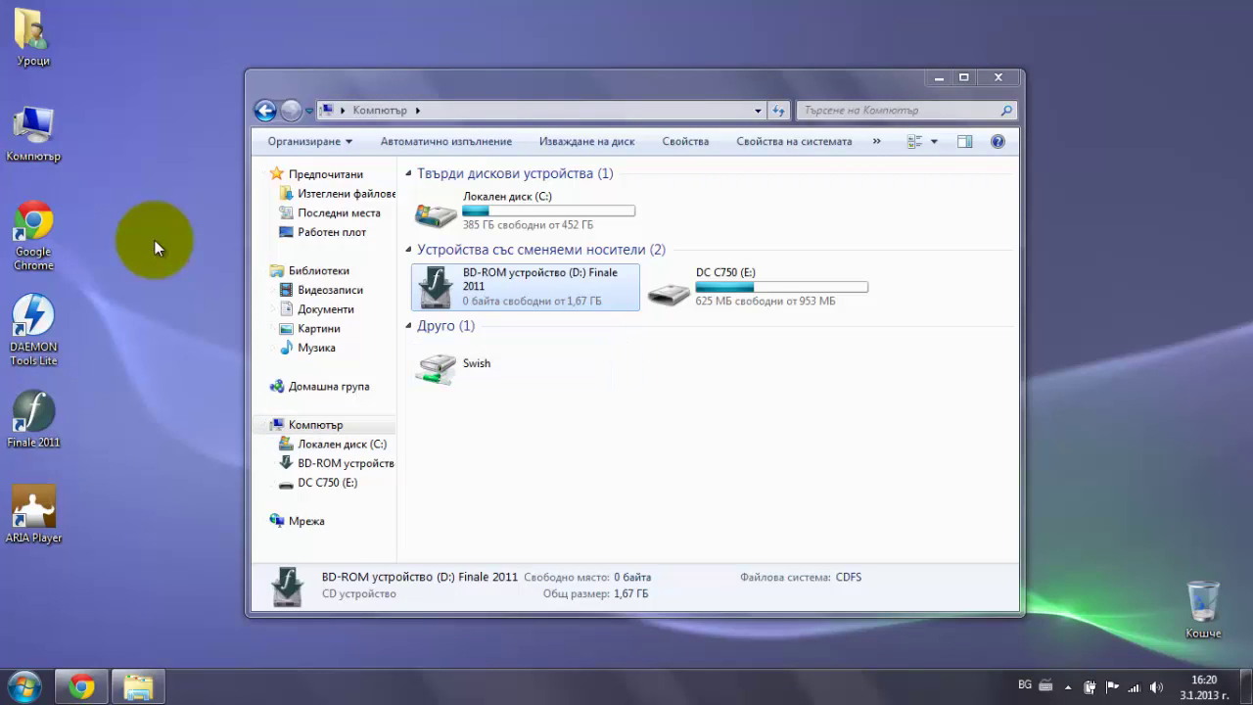
pyautogui.press('k')
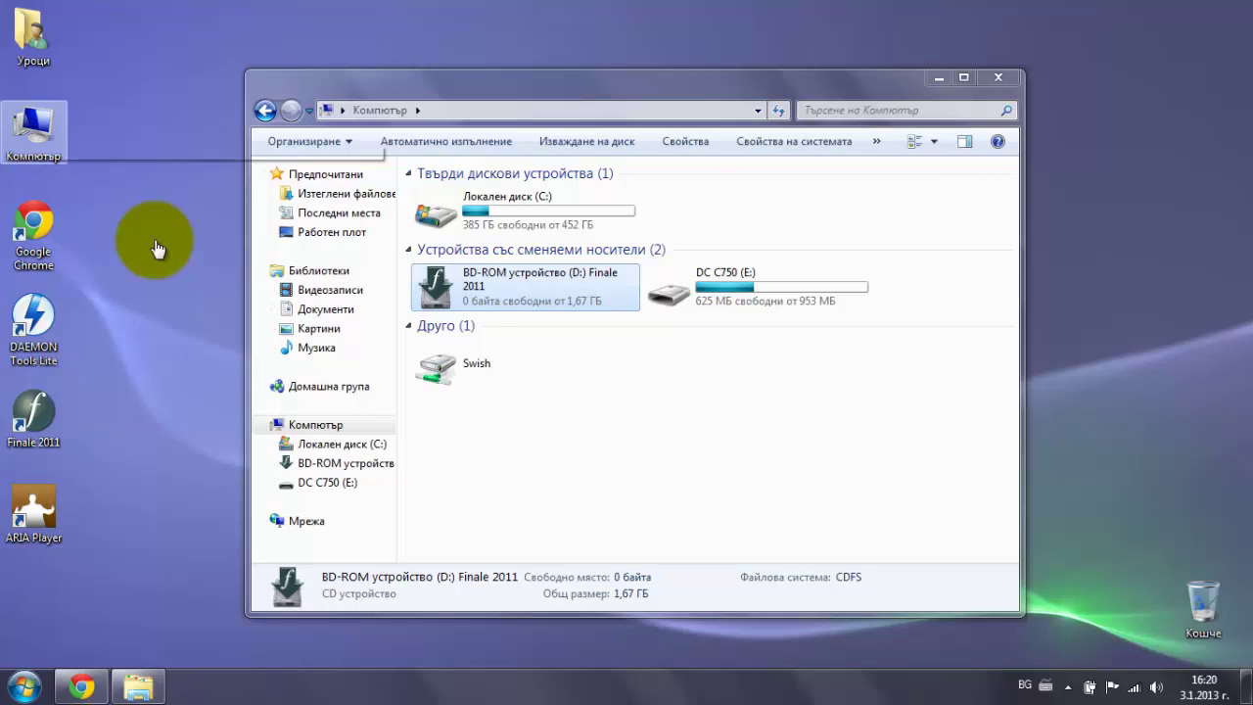
pyautogui.click(154, 248)
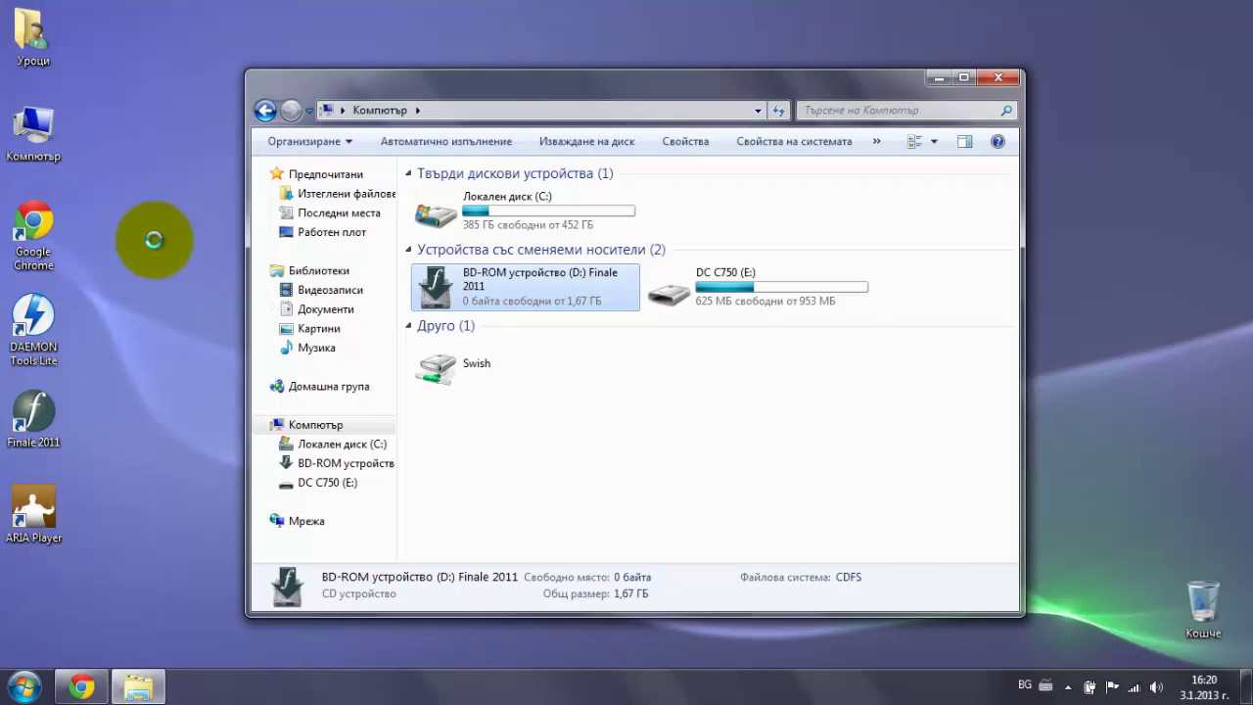
pyautogui.hotkey('shift', 'F10')
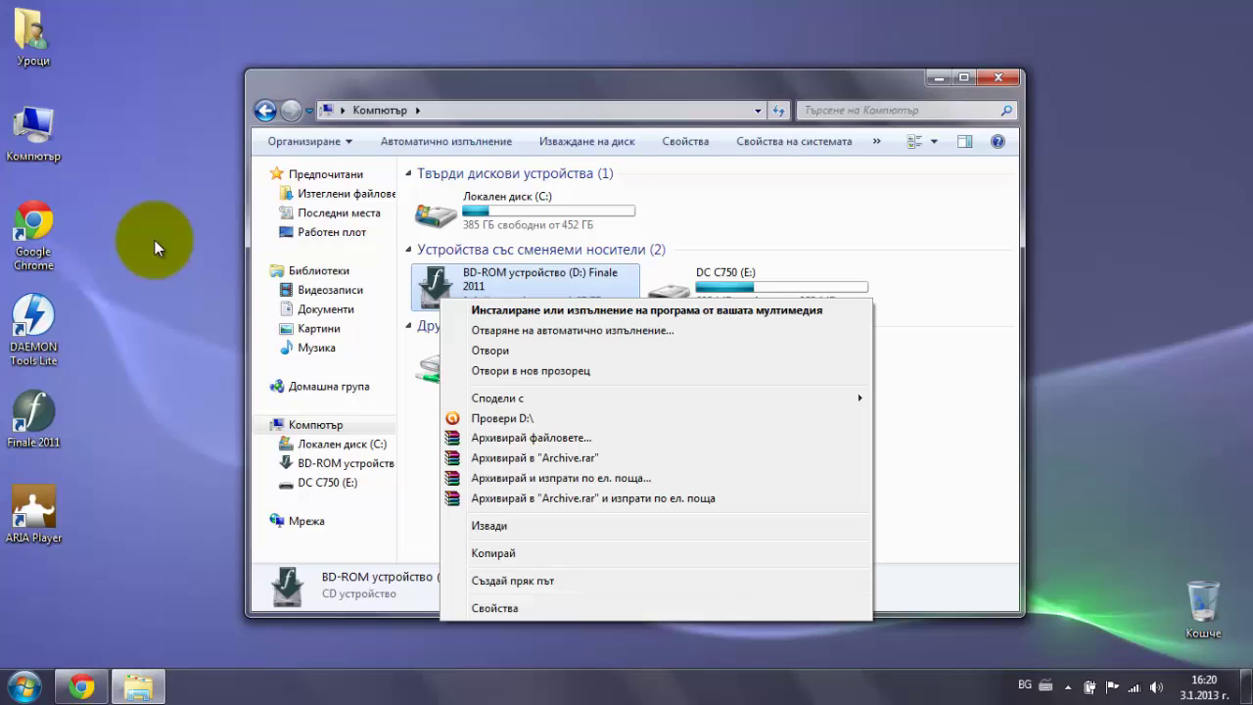
pyautogui.press('Down')
pyautogui.press('Down')
pyautogui.press('Down')
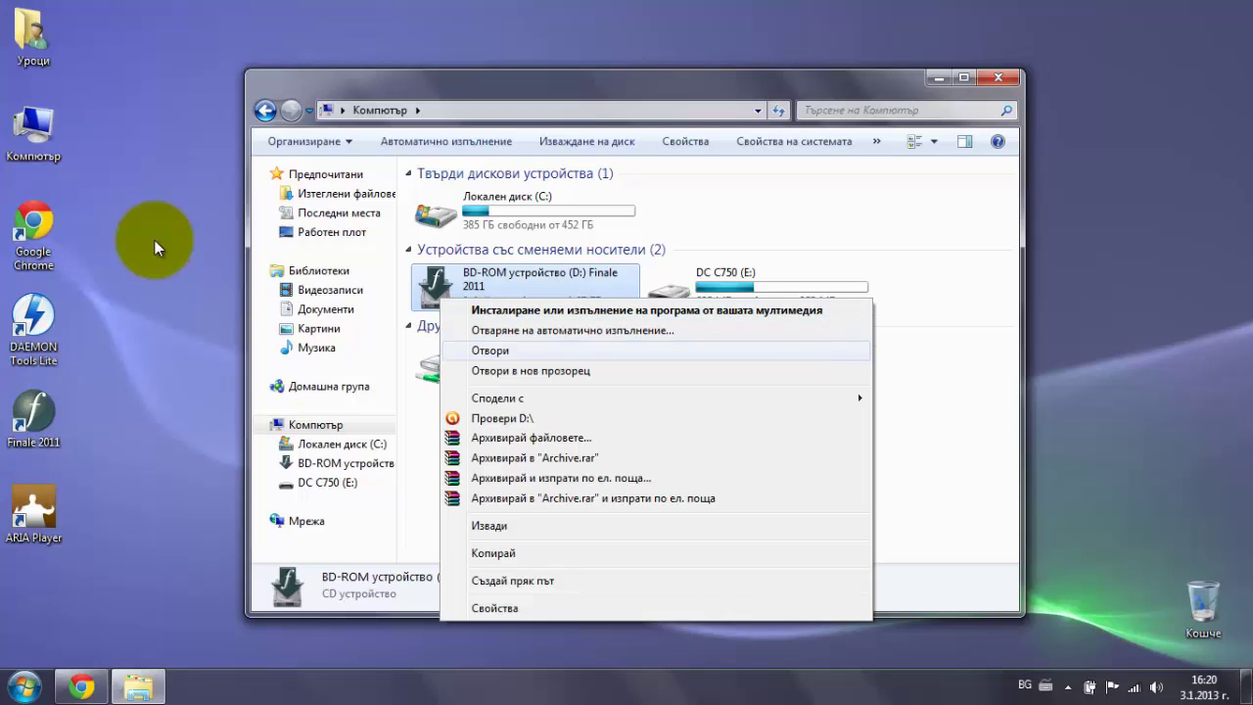
pyautogui.press('Return')
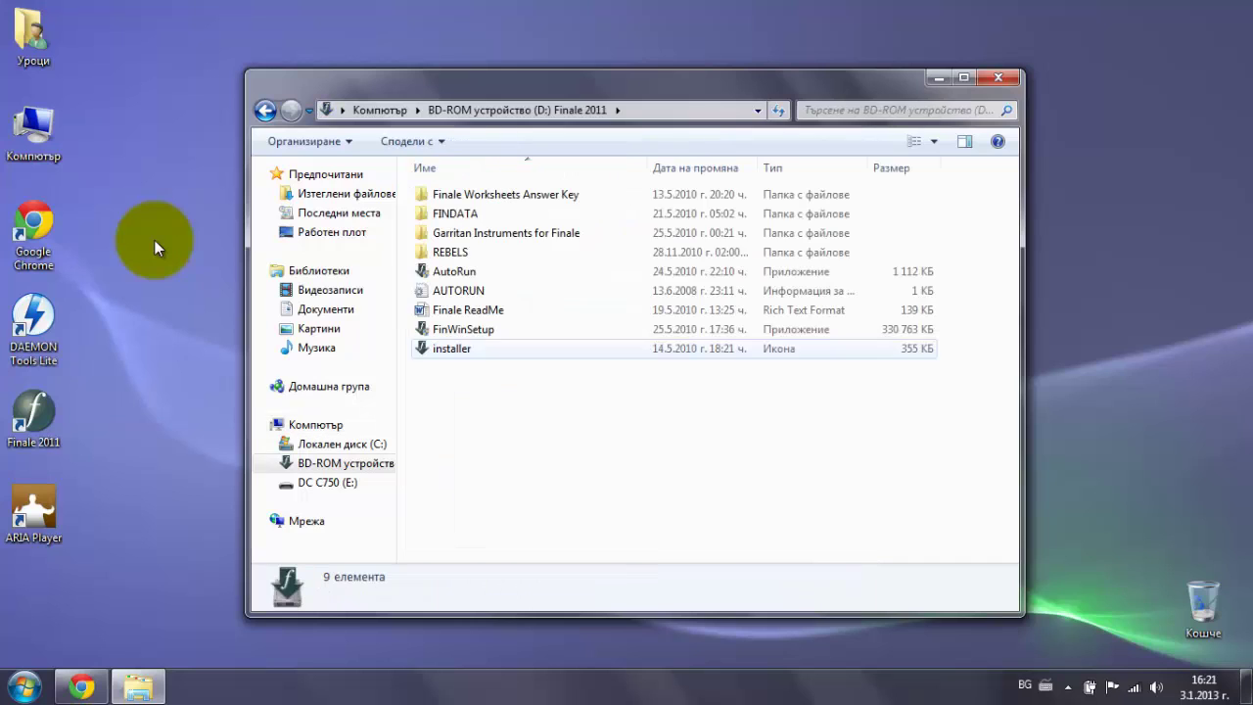
# Step: Open the REBELS folder on the Finale 2011 disc
pyautogui.press('Up')
pyautogui.press('Up')
pyautogui.press('Up')
pyautogui.press('Up')
pyautogui.press('Up')
pyautogui.press('Return')
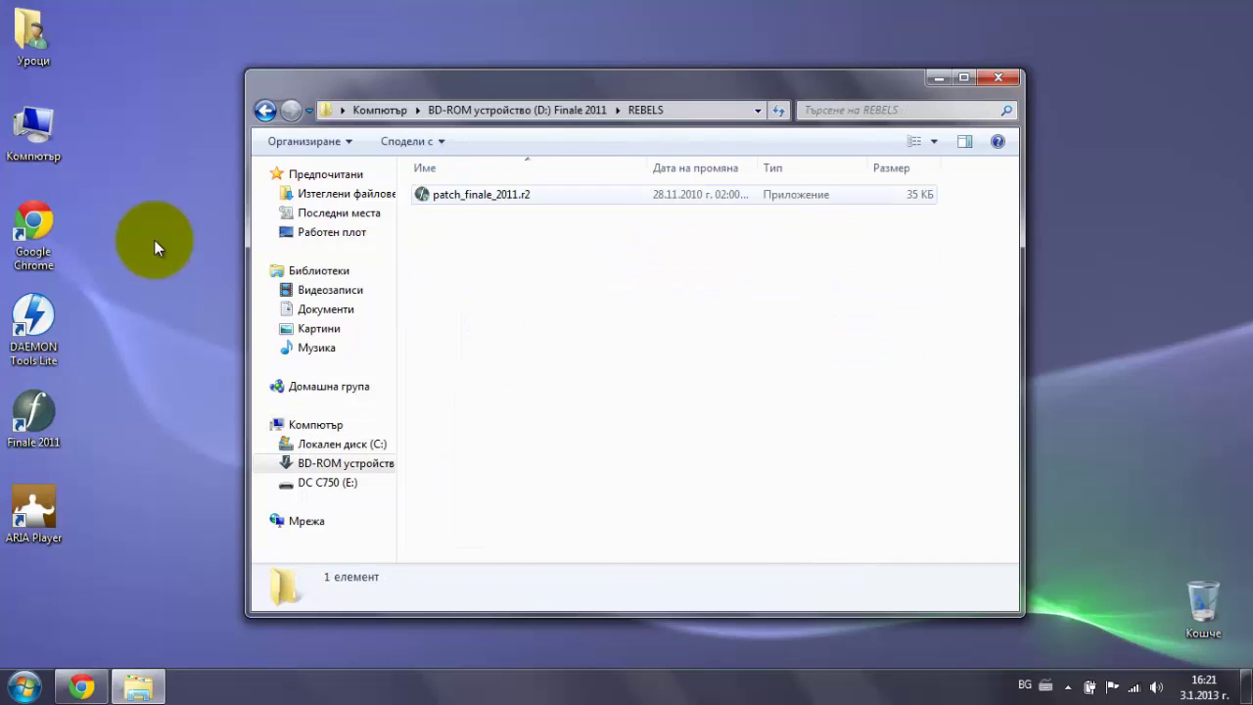
# Step: Copy the patch_finale_2011.r2 application from the REBELS folder to the clipboard
pyautogui.press('Down')
pyautogui.hotkey('shift', 'F10')
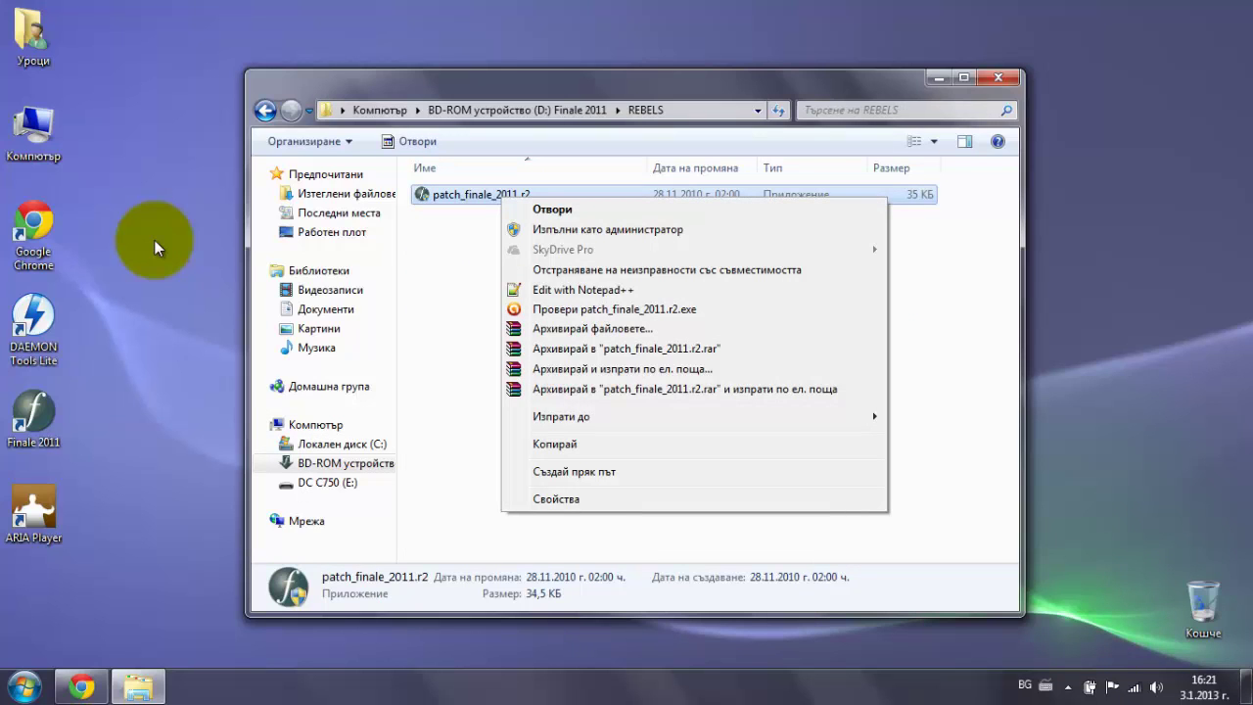
pyautogui.press('Return')
pyautogui.hotkey('shift', 'F10')
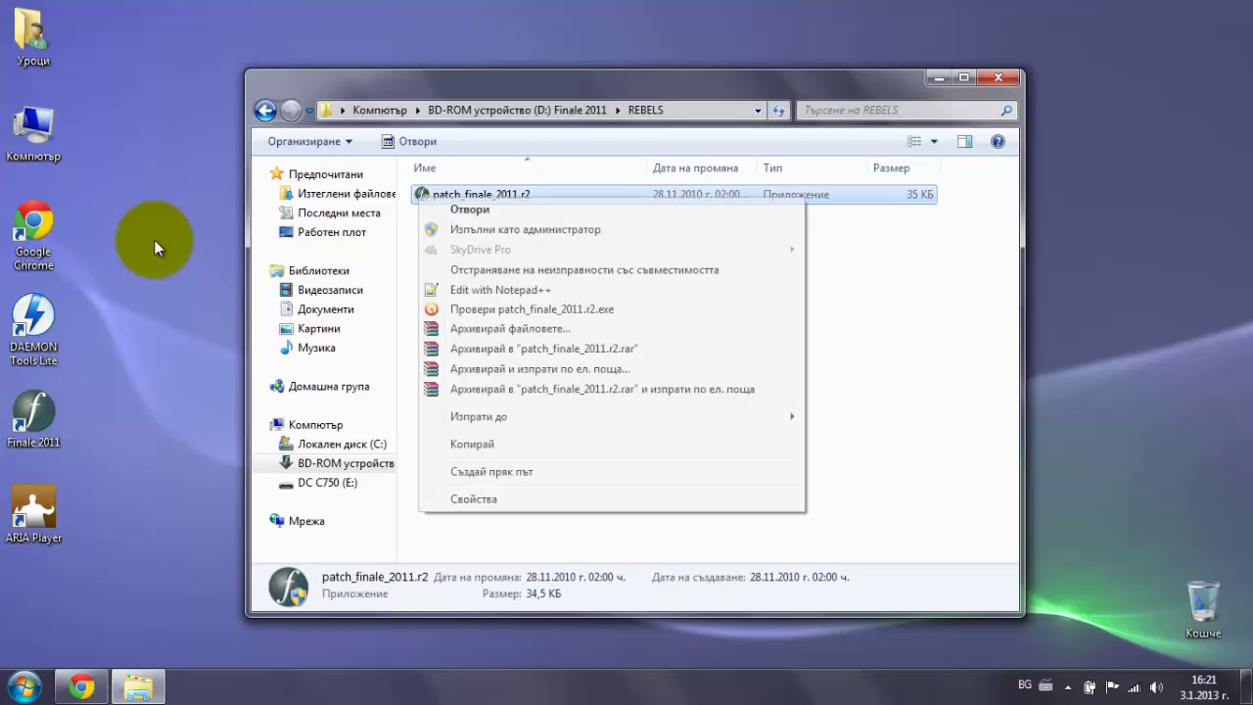
pyautogui.press('Down')
pyautogui.press('Down')
pyautogui.press('Down')
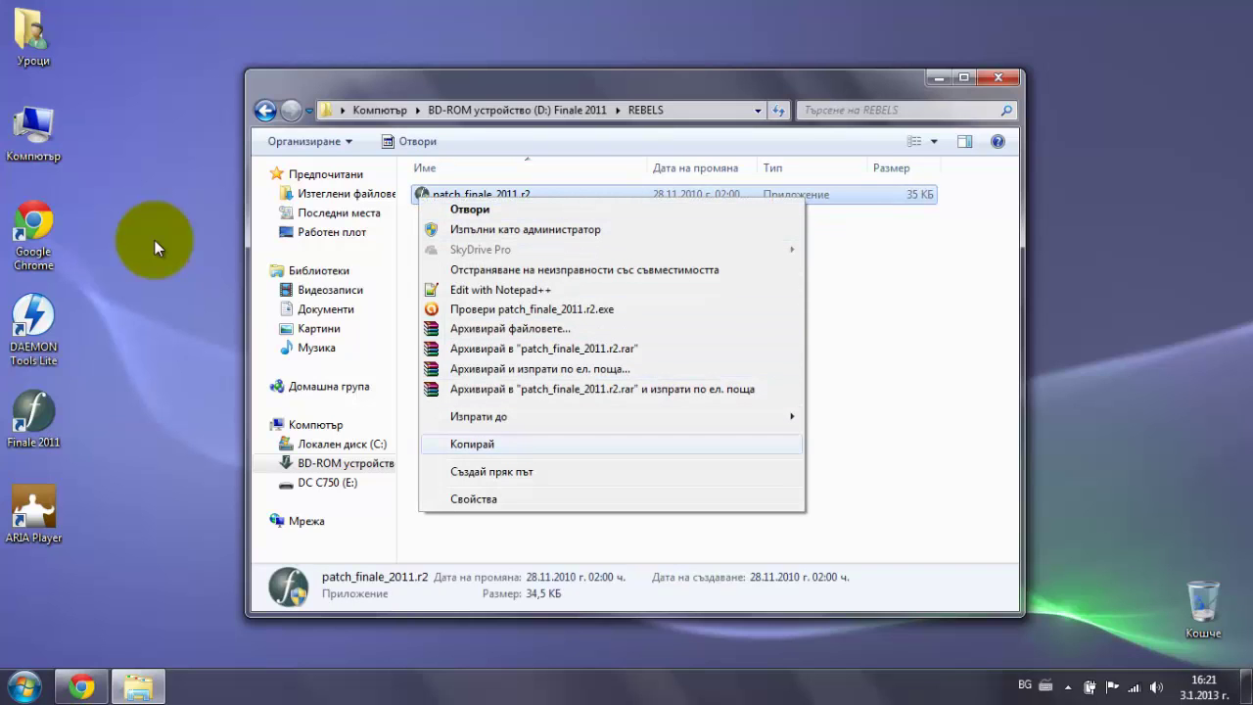
pyautogui.press('Return')
# Step: Browse to the program files folder on local disk C: and look for the Finale 2011 folder
pyautogui.hotkey('shift', 'Tab')
pyautogui.press('Up')
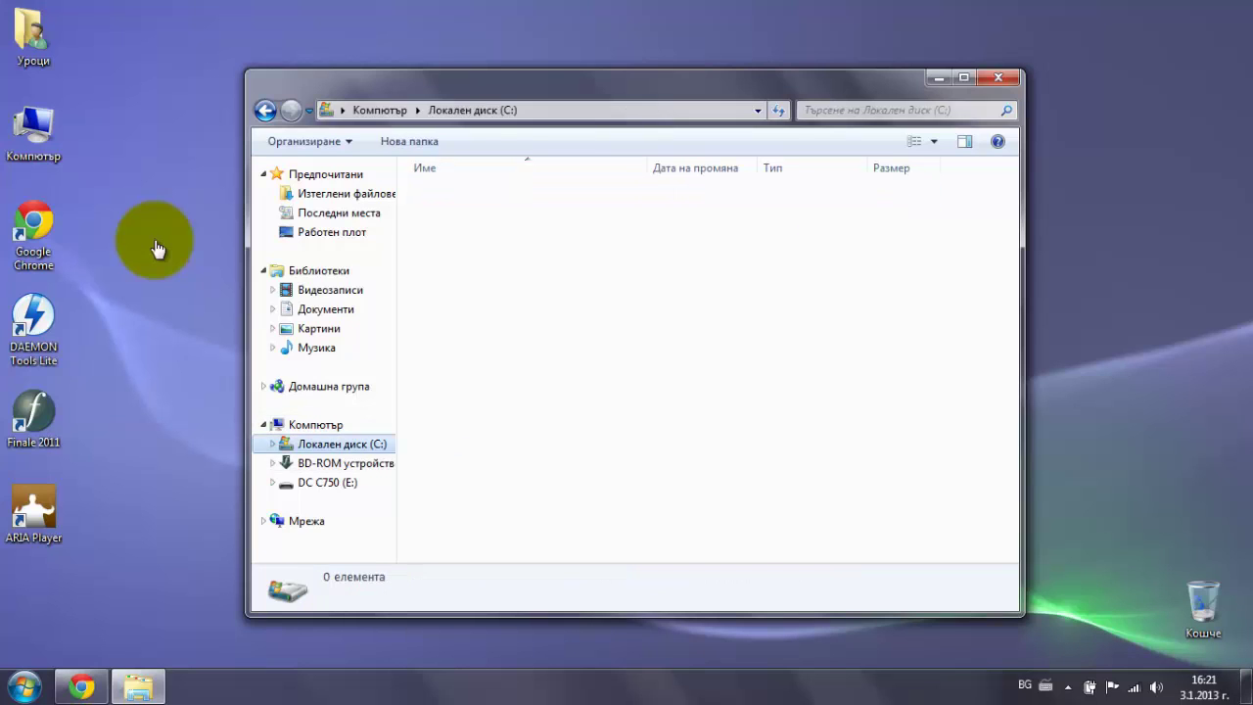
pyautogui.press('Tab')
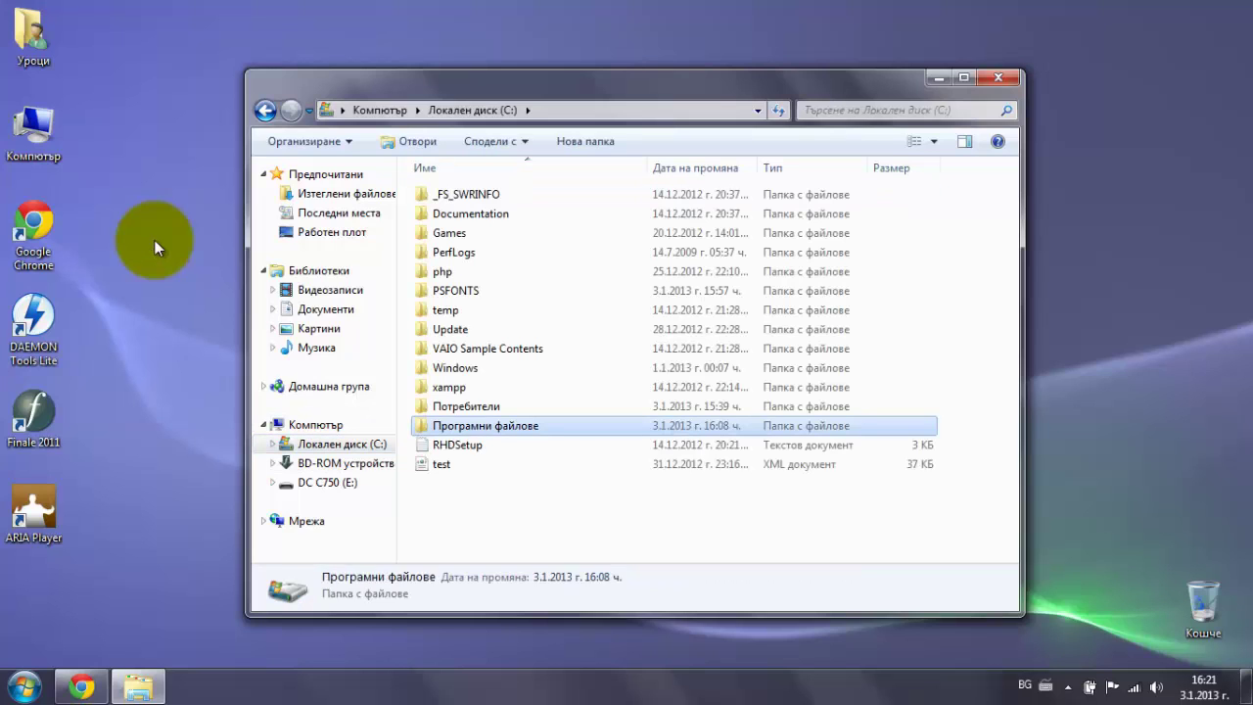
pyautogui.press('Return')
pyautogui.press('Up')
pyautogui.press('Up')
pyautogui.press('Up')
pyautogui.press('Up')
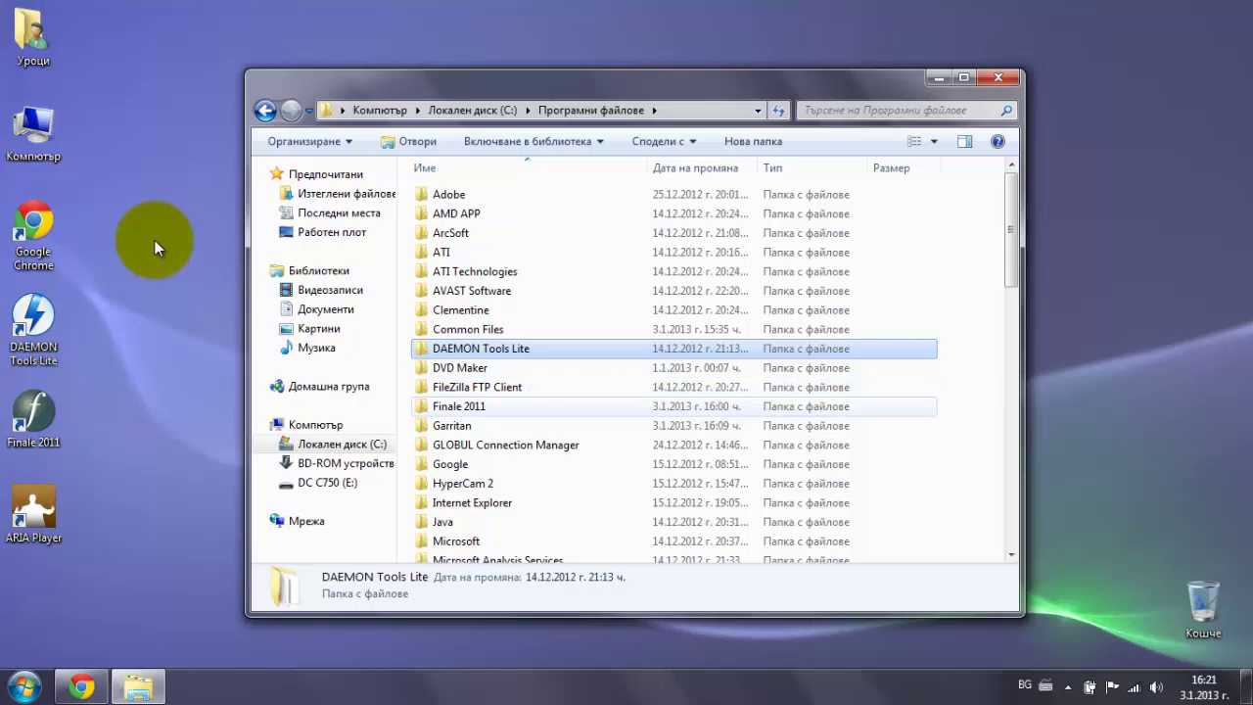
# Step: Open the Finale 2011 installation folder using the file location in the desktop shortcut's properties
pyautogui.click(155, 239)
pyautogui.press('f')
pyautogui.press('Return')
pyautogui.hotkey('shift', 'F10')
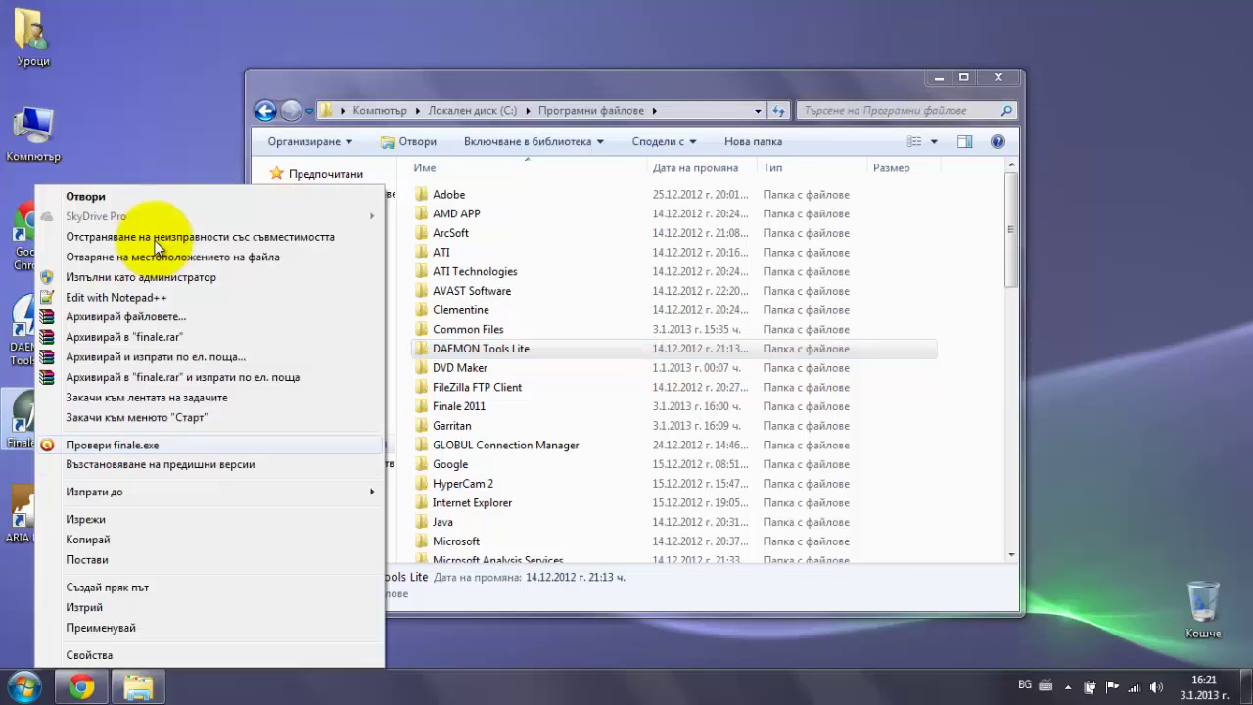
pyautogui.press('Escape')
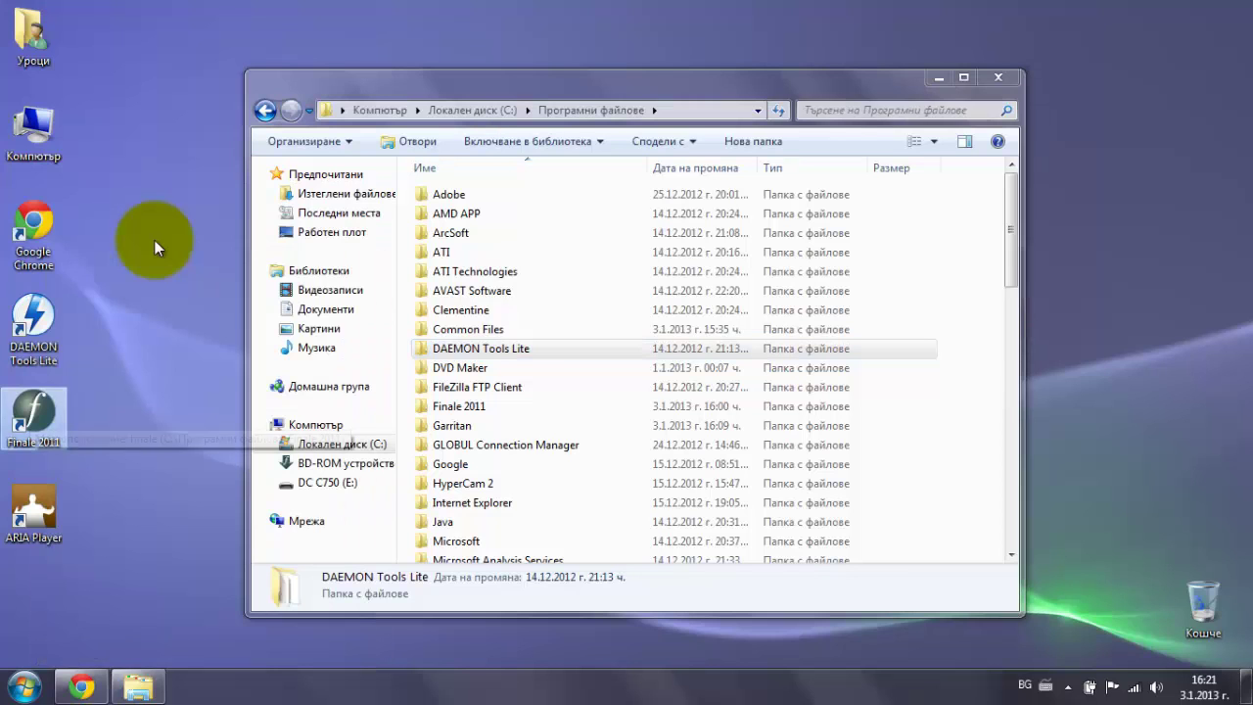
pyautogui.hotkey('alt', 'Return')
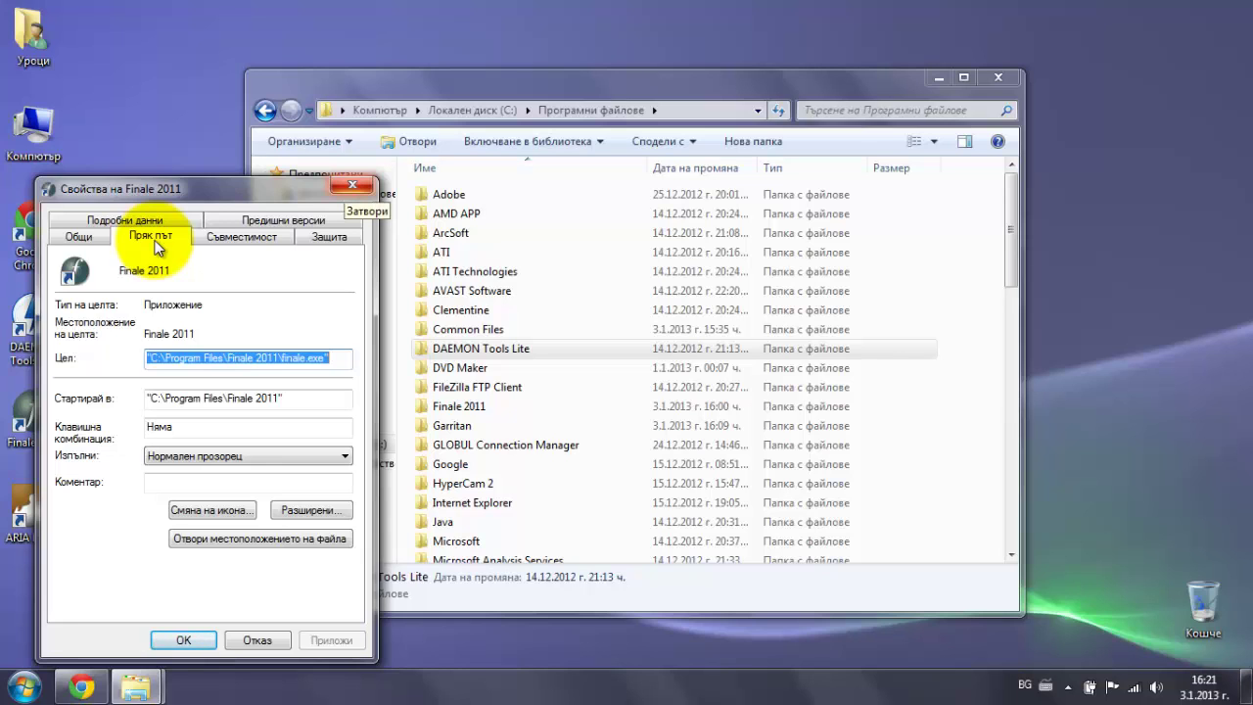
pyautogui.press('Tab')
pyautogui.press('Tab')
pyautogui.press('Tab')
pyautogui.press('Tab')
pyautogui.press('Tab')
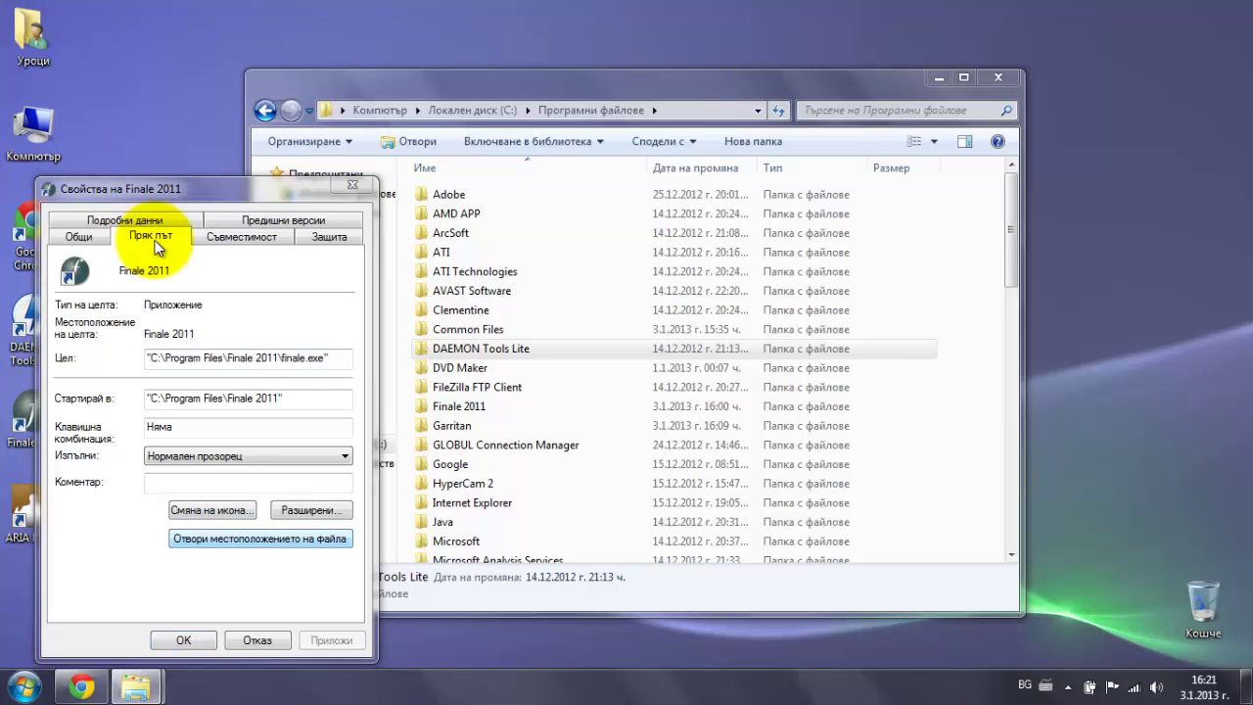
pyautogui.press('Return')
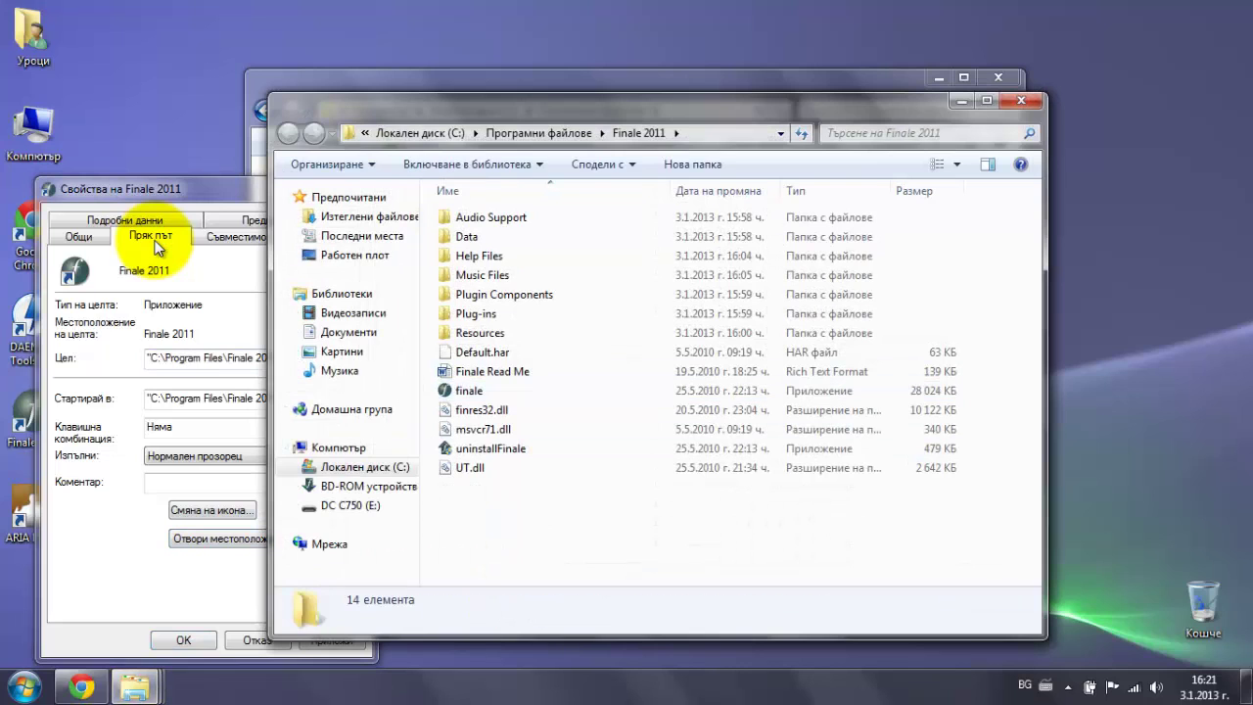
# Step: Paste patch_finale_2011.r2 into the Finale 2011 installation folder, granting the copy permission, and close the shortcut's properties
pyautogui.press('Menu')
pyautogui.press('Up')
pyautogui.press('Up')
pyautogui.press('Up')
pyautogui.press('Up')
pyautogui.press('Up')
pyautogui.press('Return')
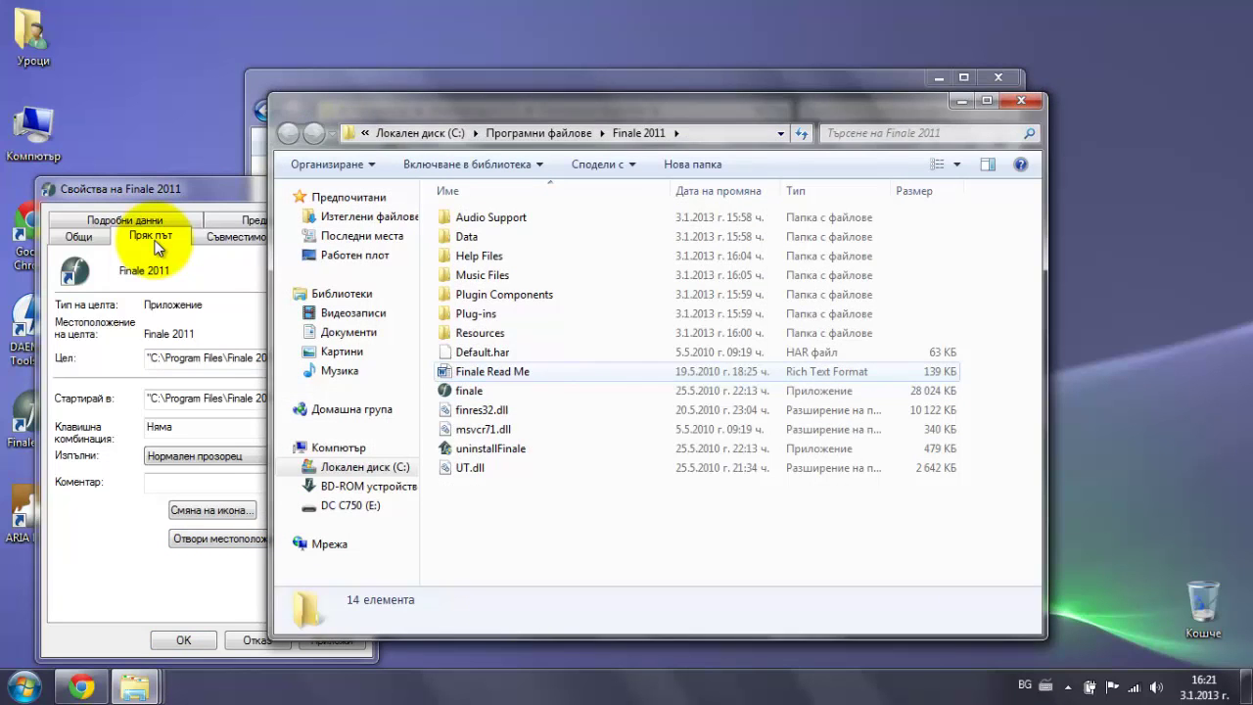
pyautogui.press('Return')
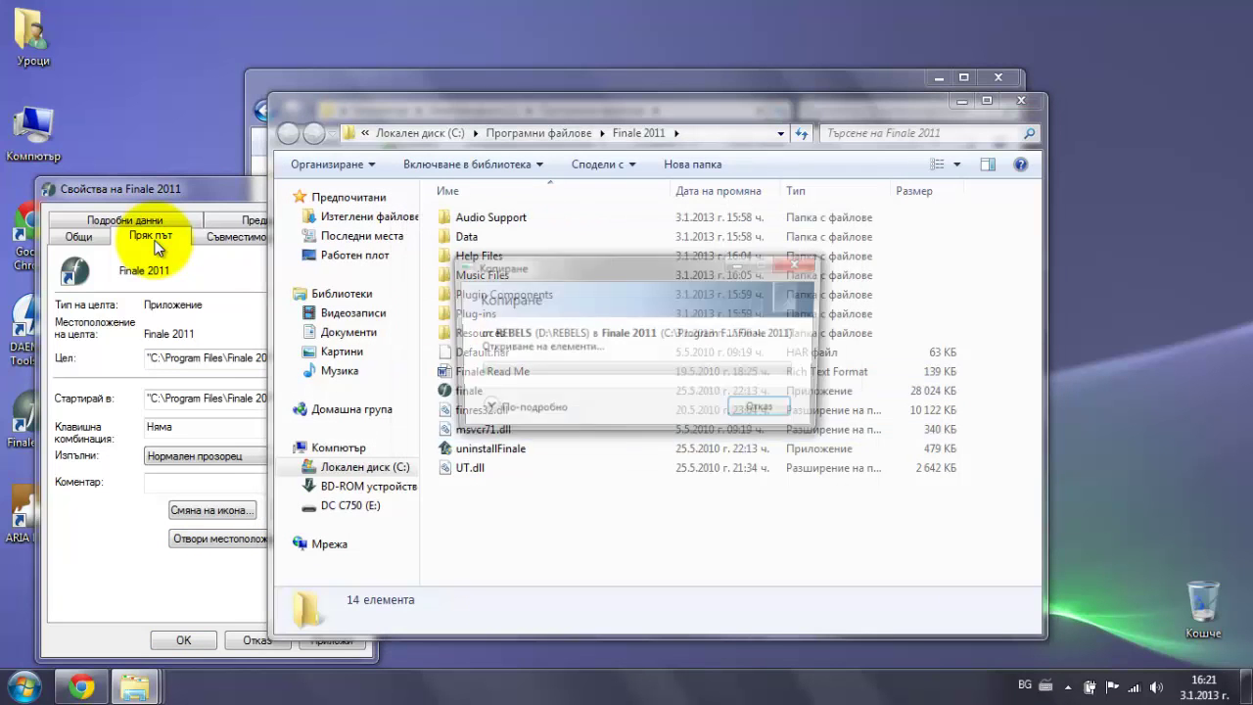
pyautogui.click(155, 247)
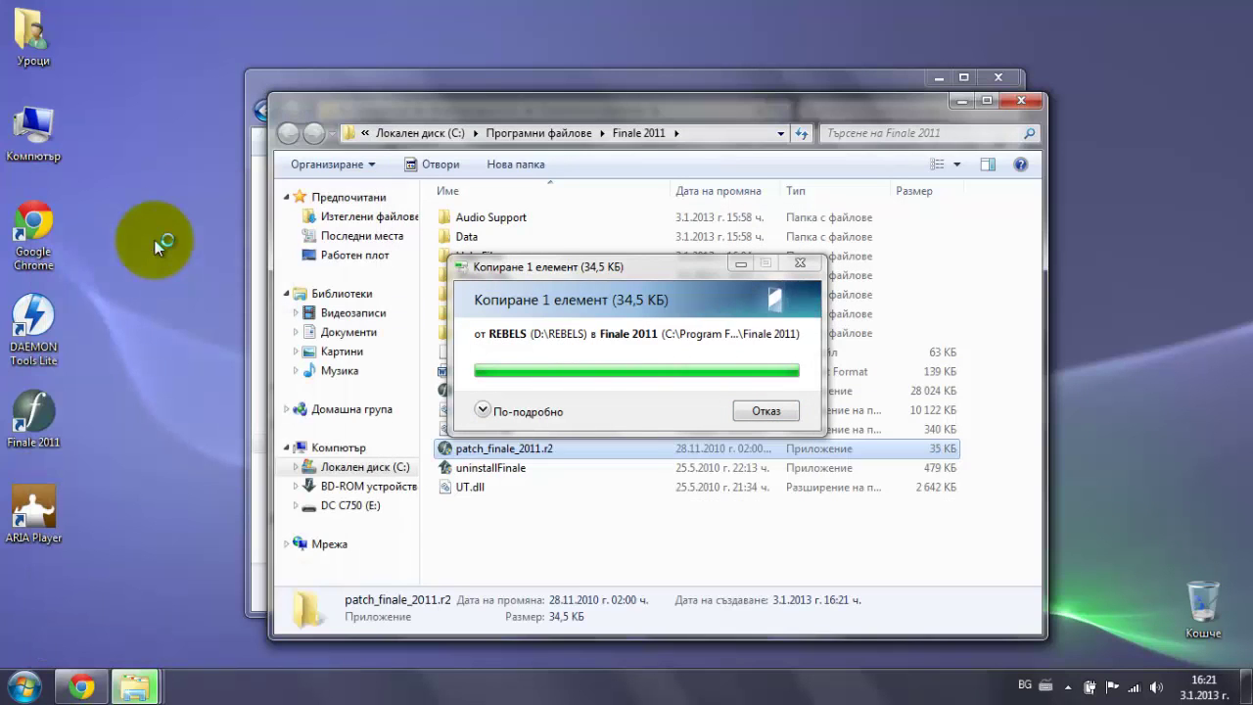
# Step: Run patch_finale_2011.r2 from the Finale 2011 folder as administrator
pyautogui.hotkey('shift', 'F10')
pyautogui.press('Down')
pyautogui.press('Down')
pyautogui.press('Down')
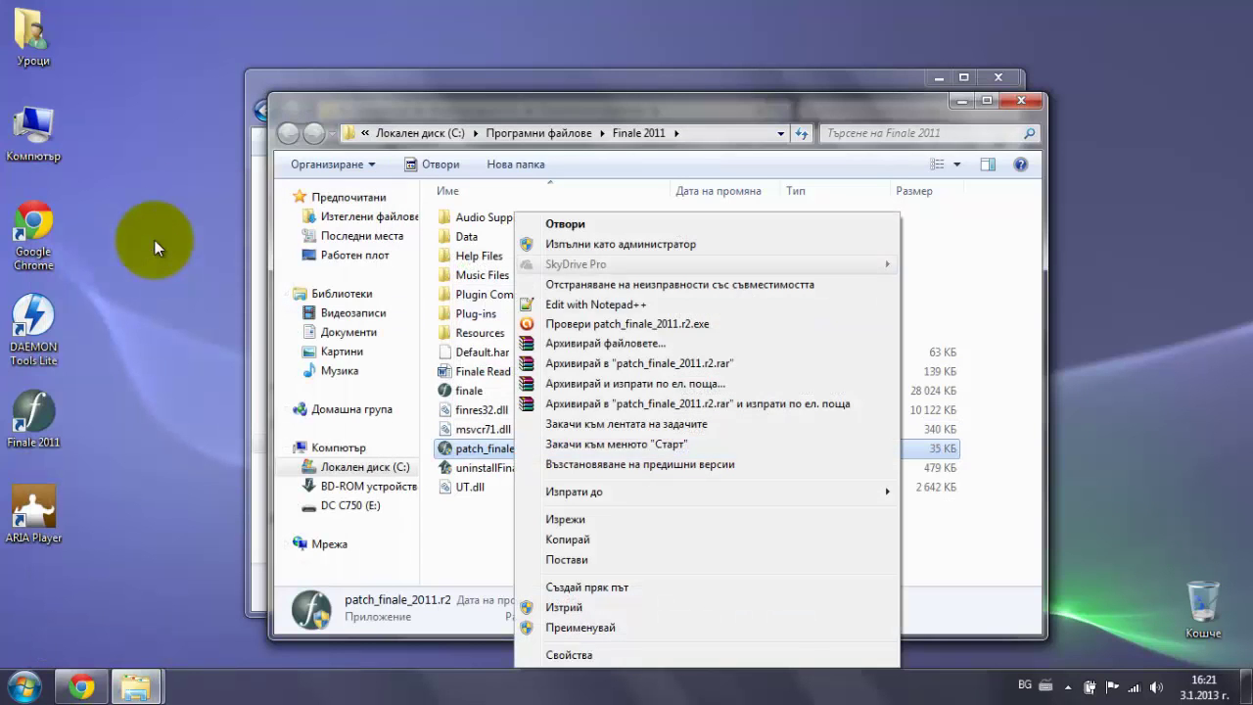
pyautogui.press('Up')
pyautogui.press('Return')
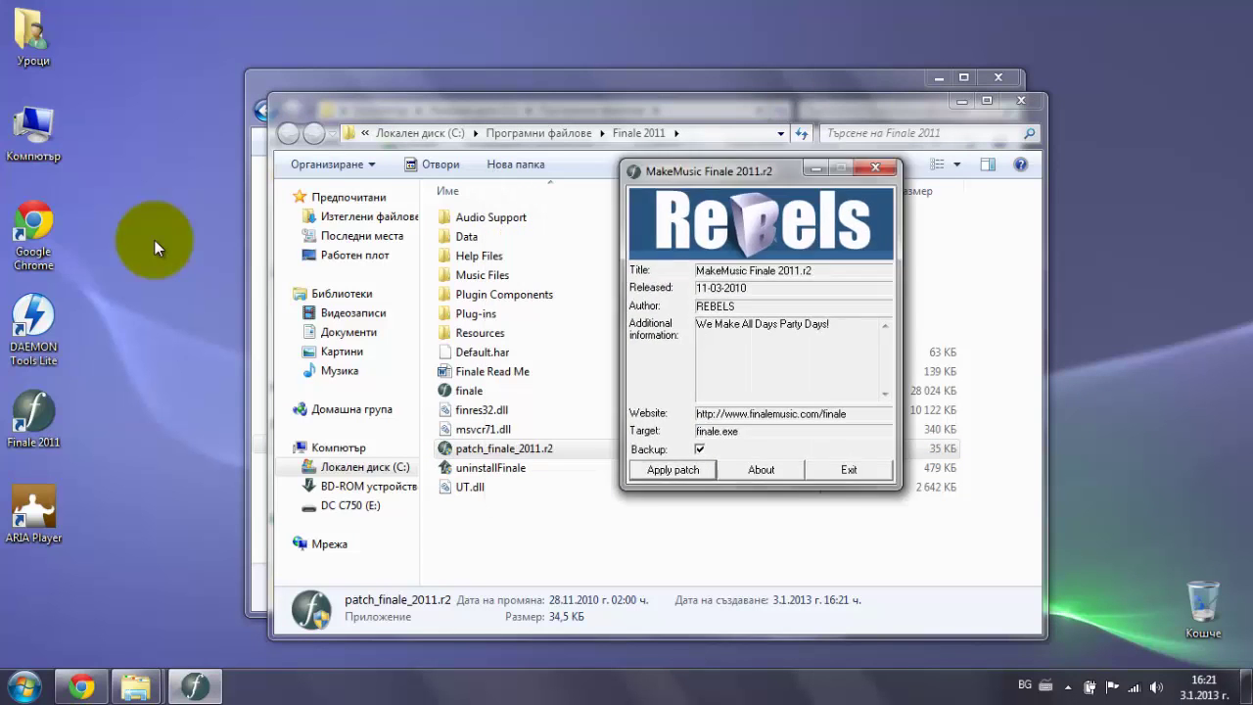
# Step: Apply the patch to finale.exe with Backup enabled, and close the patcher and both folder windows
pyautogui.press('Return')
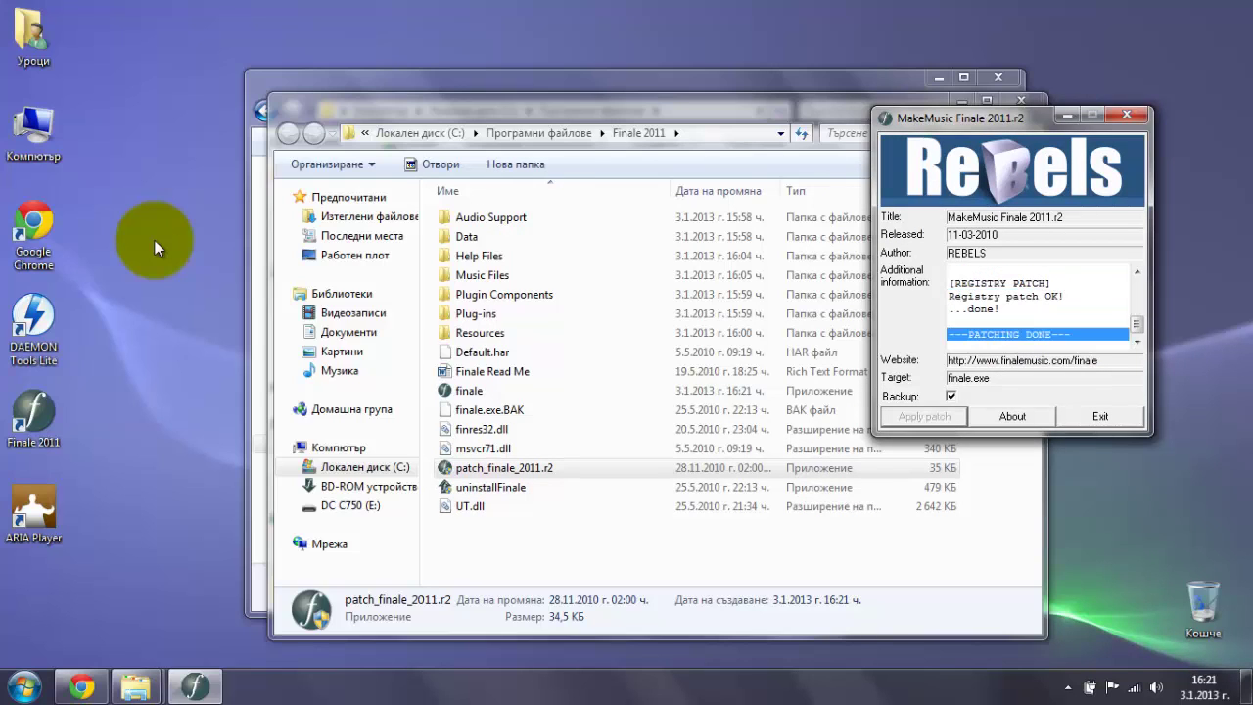
pyautogui.hotkey('alt', 'F4')
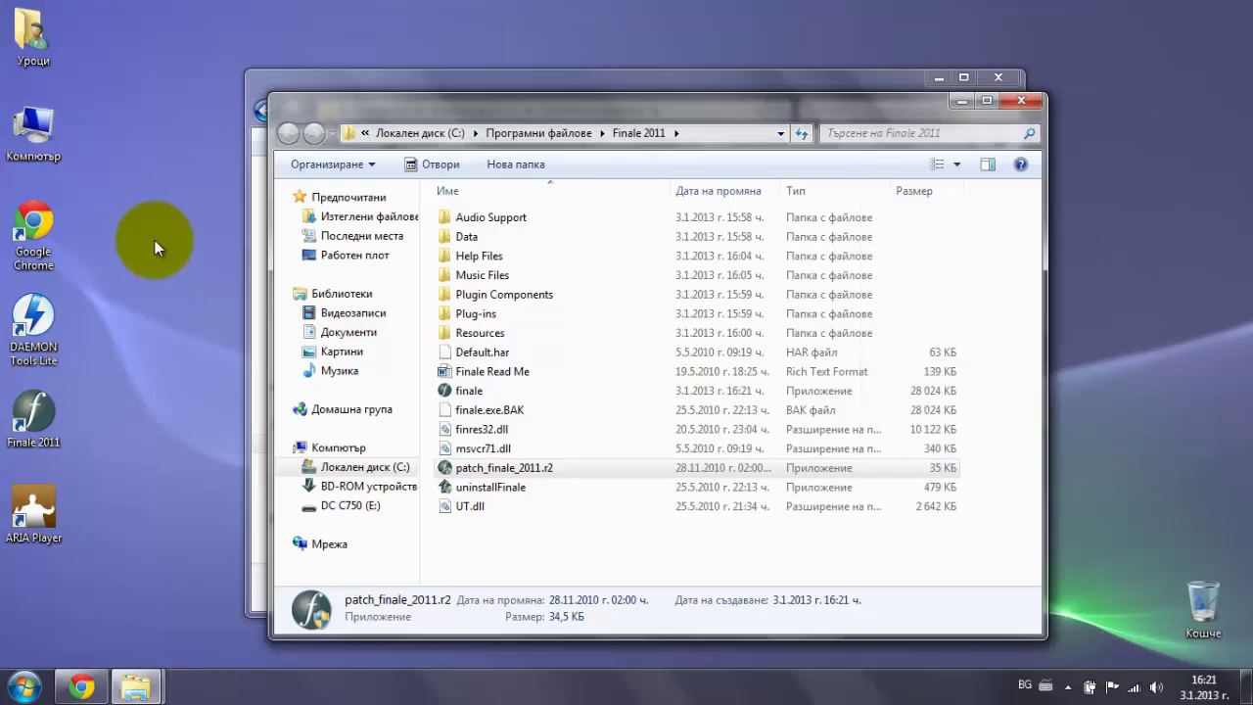
pyautogui.hotkey('alt', 'F4')
pyautogui.hotkey('alt', 'F4')
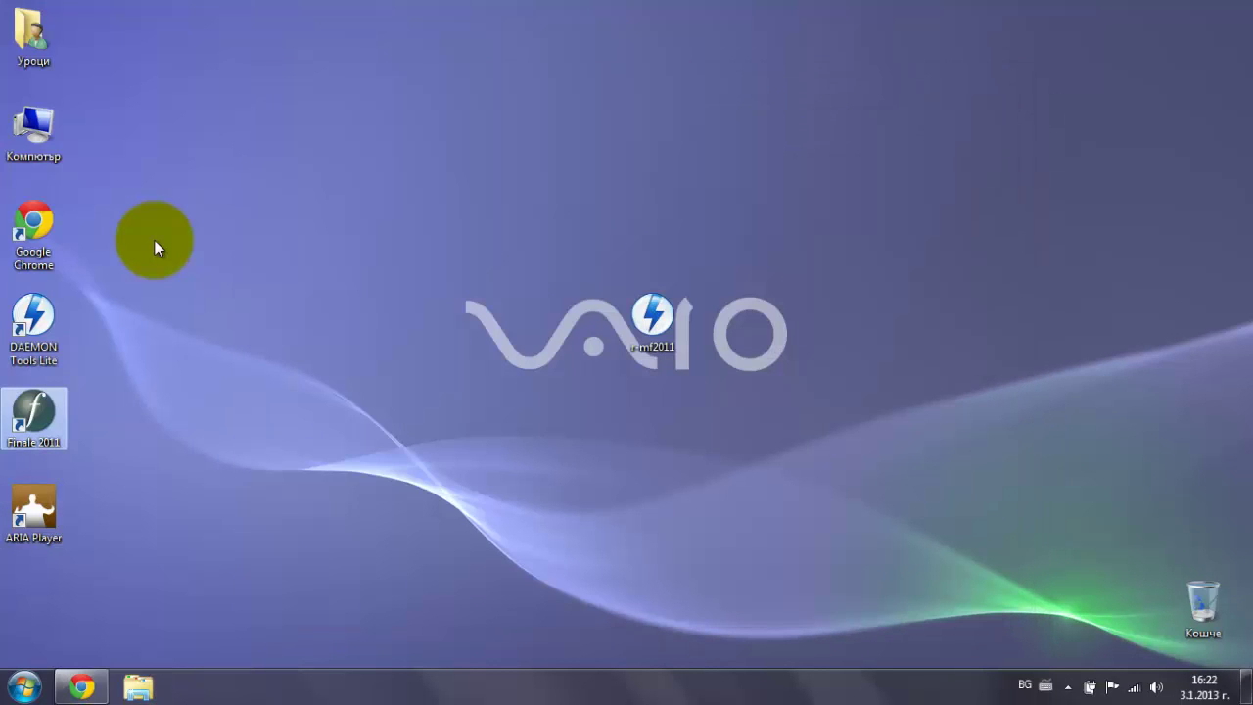
# Step: Start Finale 2011, accept the MIDI setup with SmartMusic SoftSynth 1 as output, and decline automatic update checks
pyautogui.press('Return')
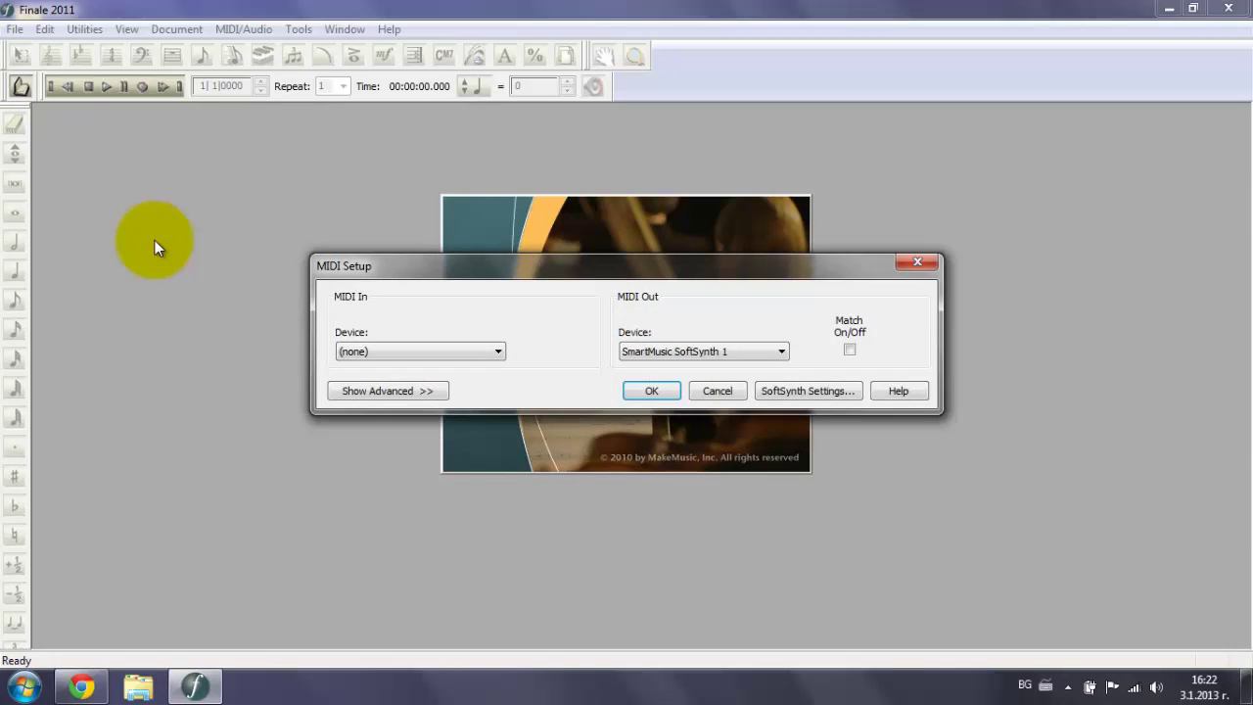
pyautogui.press('Return')
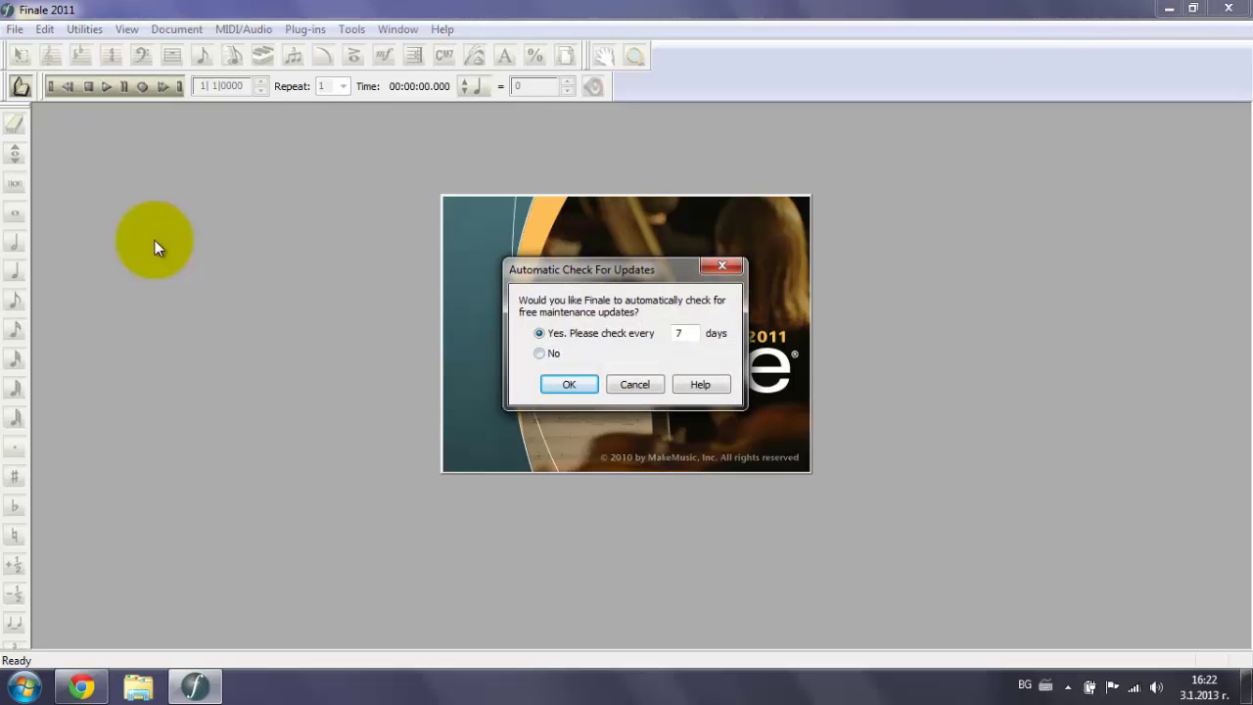
pyautogui.press('Down')
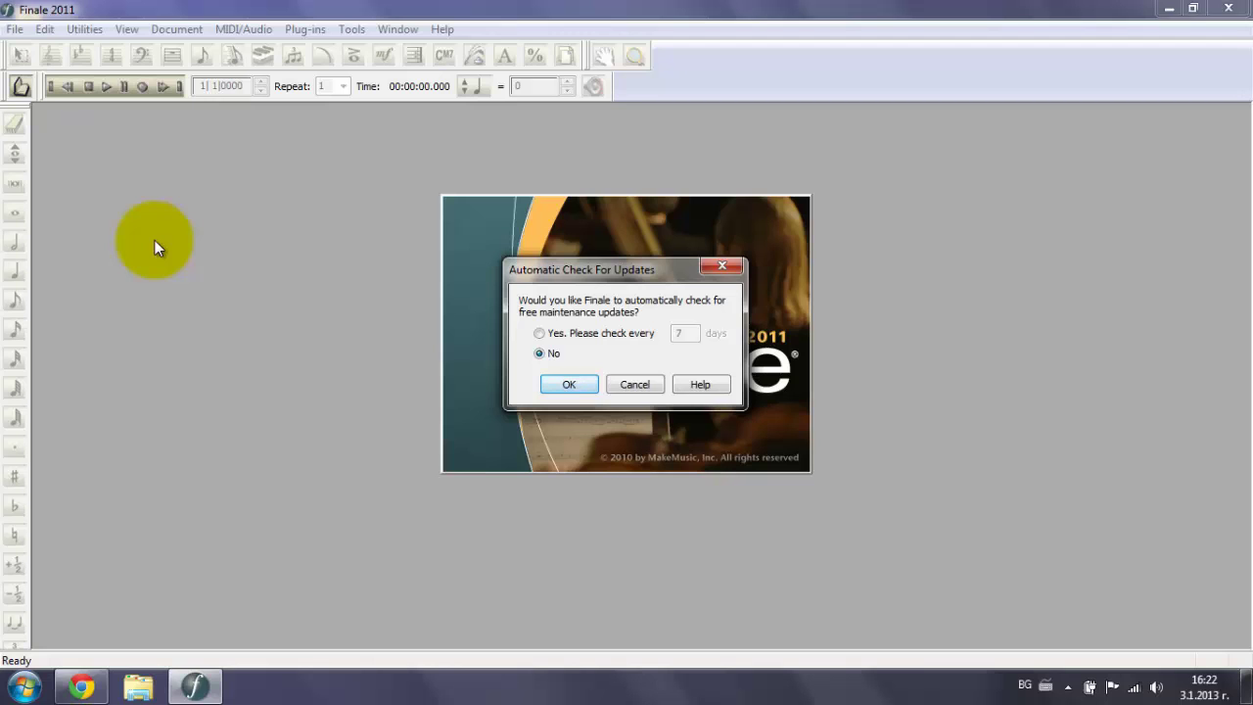
pyautogui.press('Return')
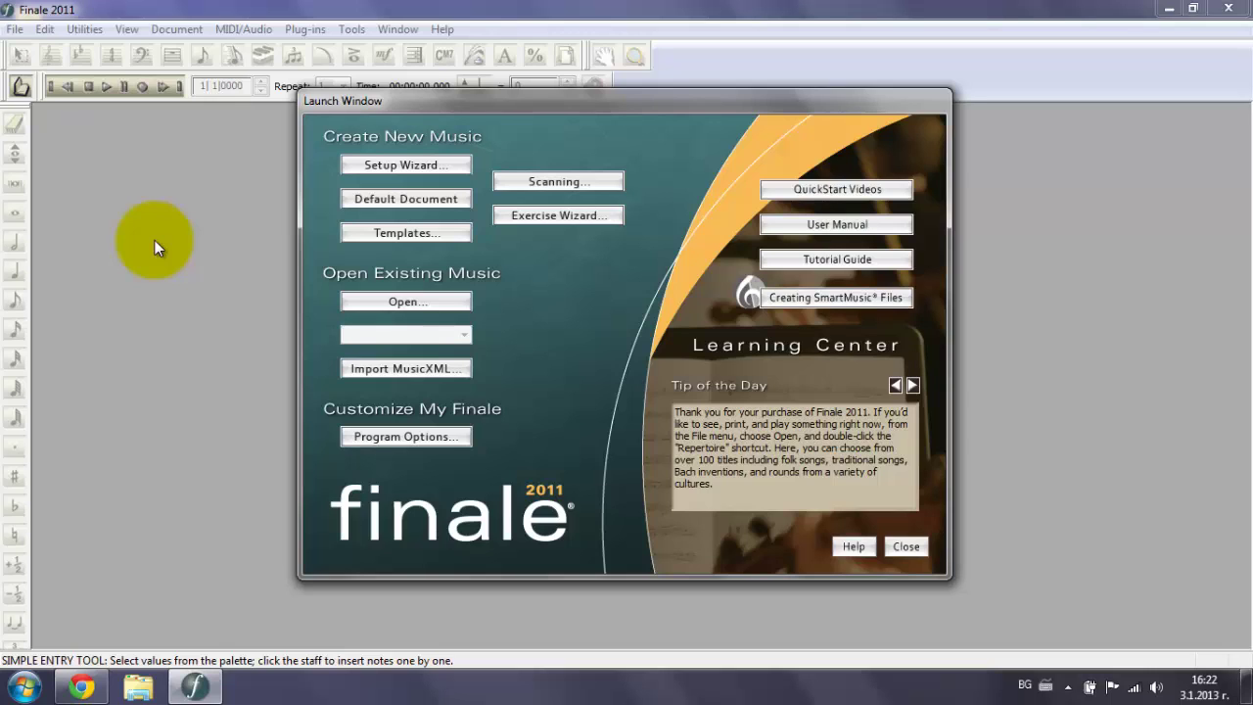
# Step: Dismiss the Launch Window and quit Finale 2011
pyautogui.press('Escape')
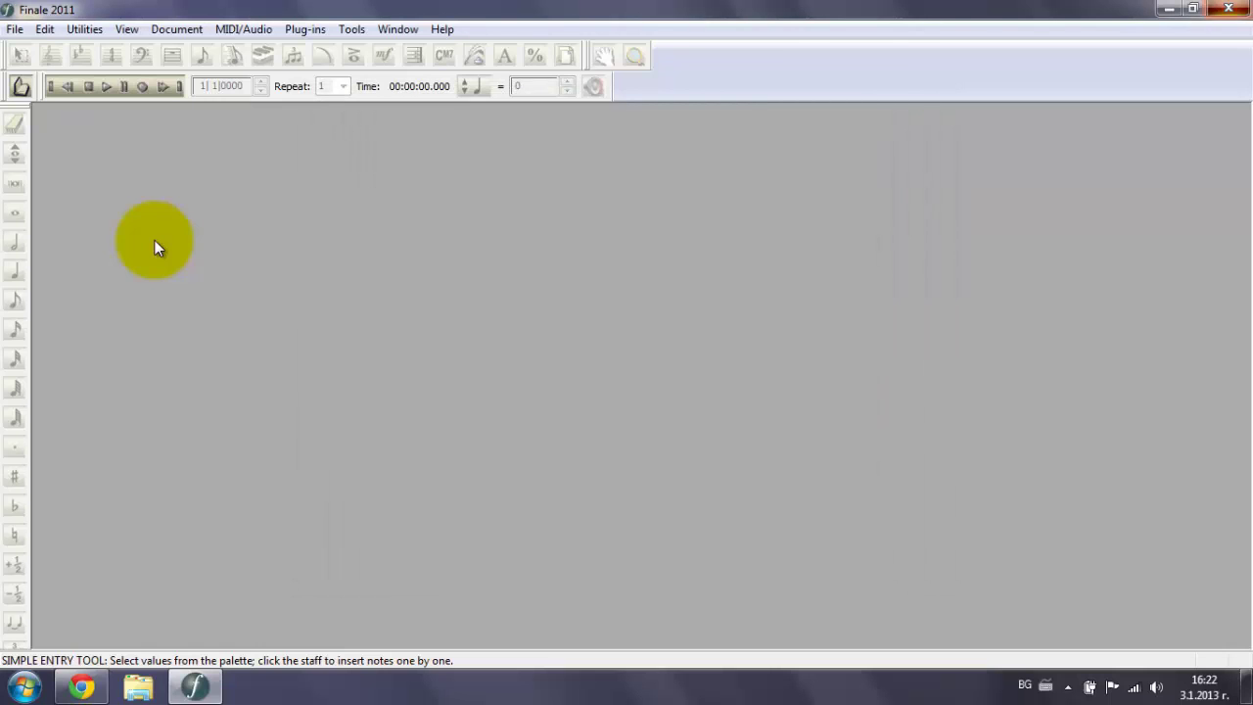
pyautogui.hotkey('alt', 'F4')
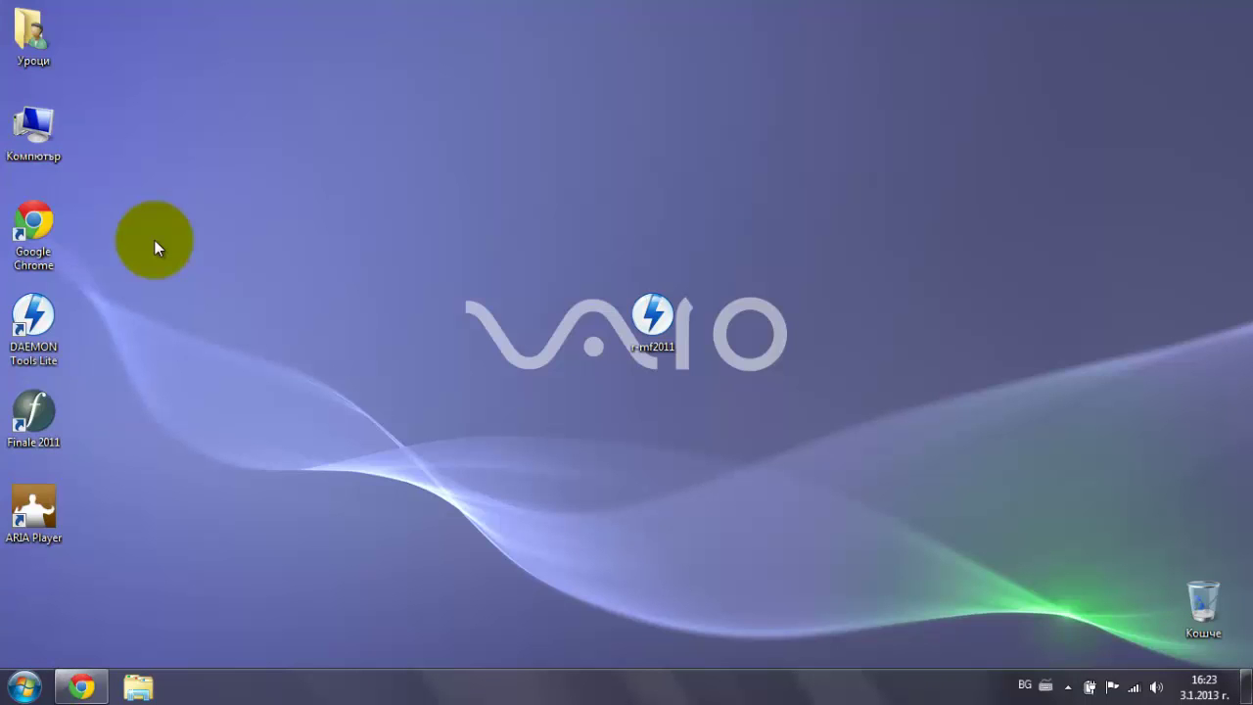